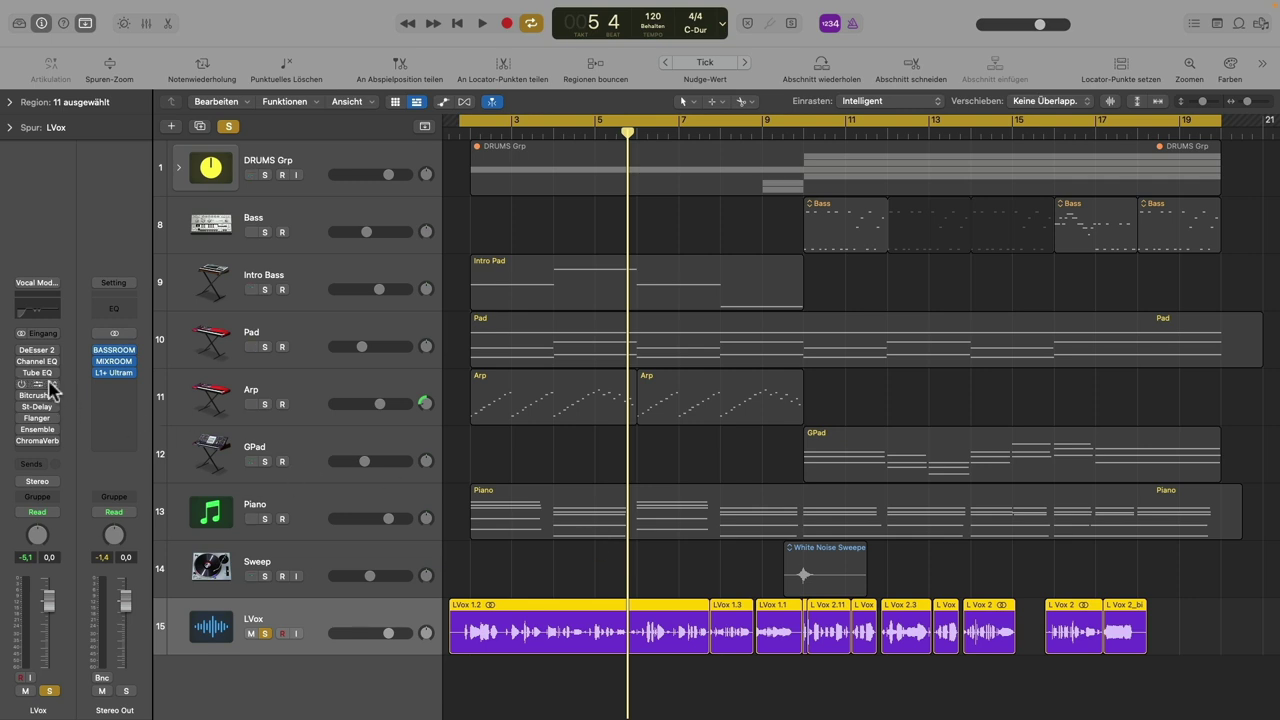
# - Open the DeEsser 2 on the LVox track, switch it on and close its window
pyautogui.click(38, 352)
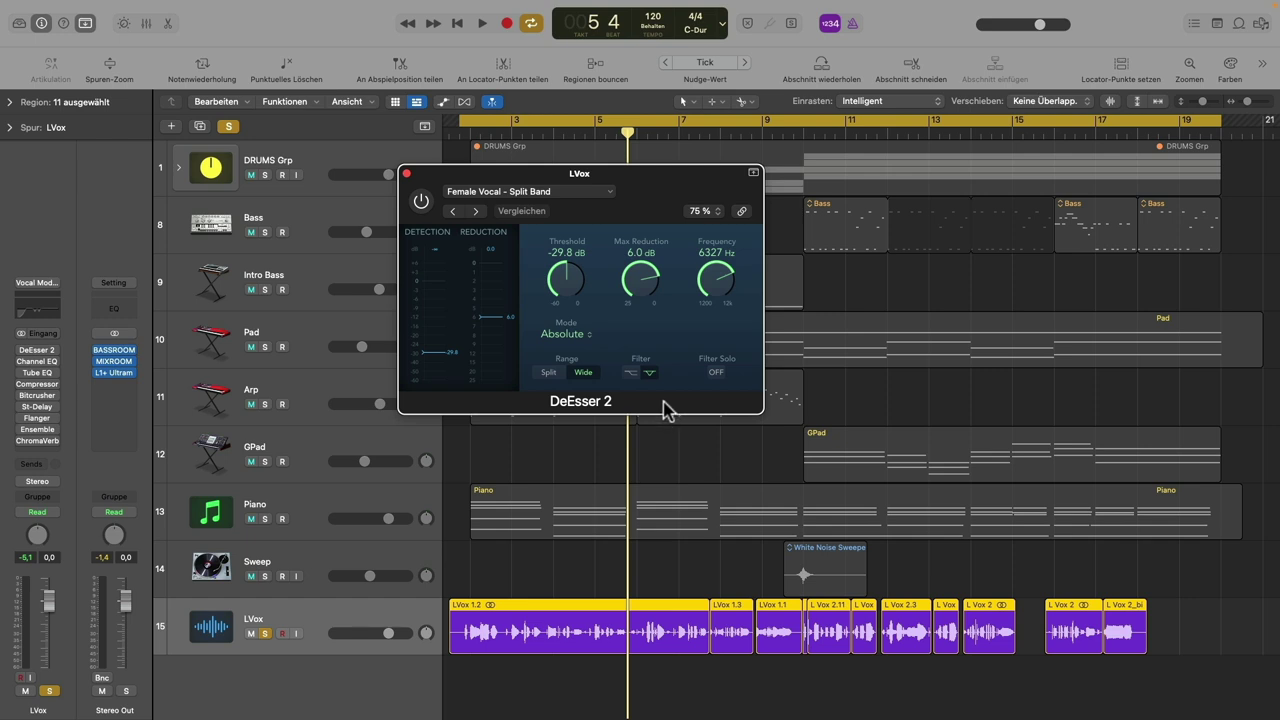
pyautogui.click(421, 202)
pyautogui.click(407, 173)
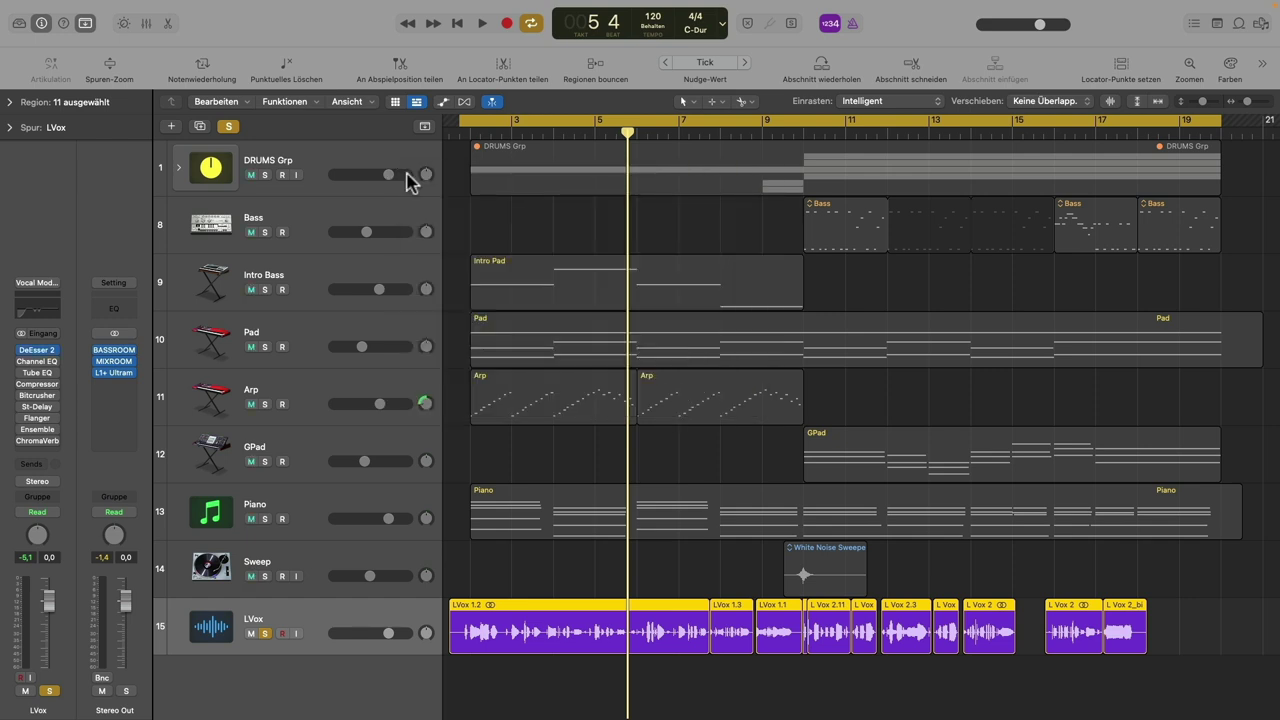
# - Open the Channel EQ on LVox, move its window clear of the vocal regions and switch it on
pyautogui.click(43, 363)
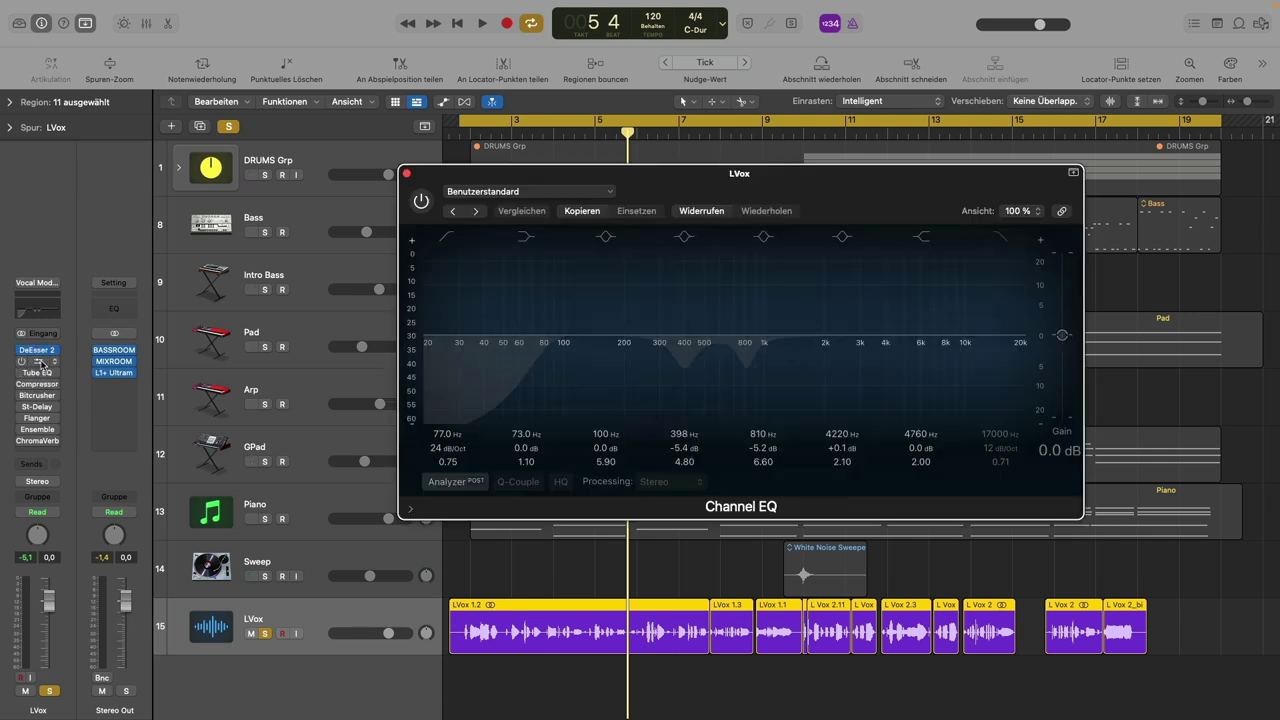
pyautogui.moveTo(848, 197); pyautogui.dragTo(628, 104)
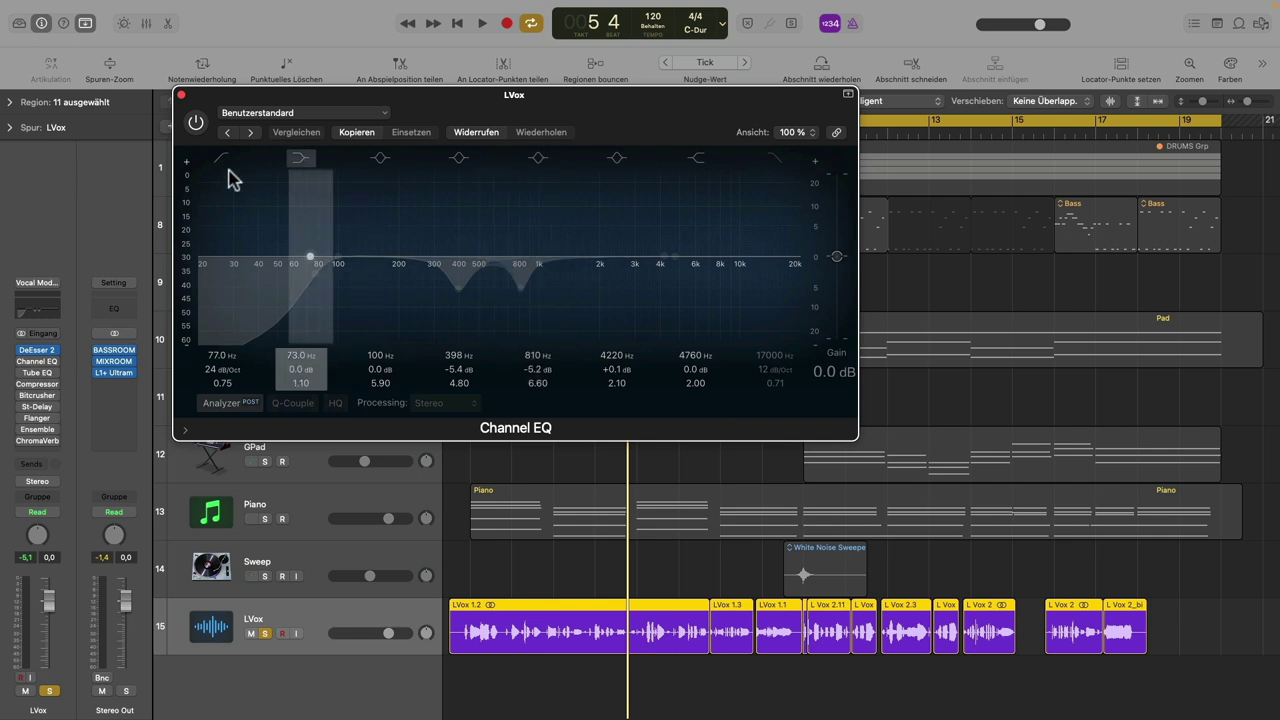
pyautogui.click(196, 122)
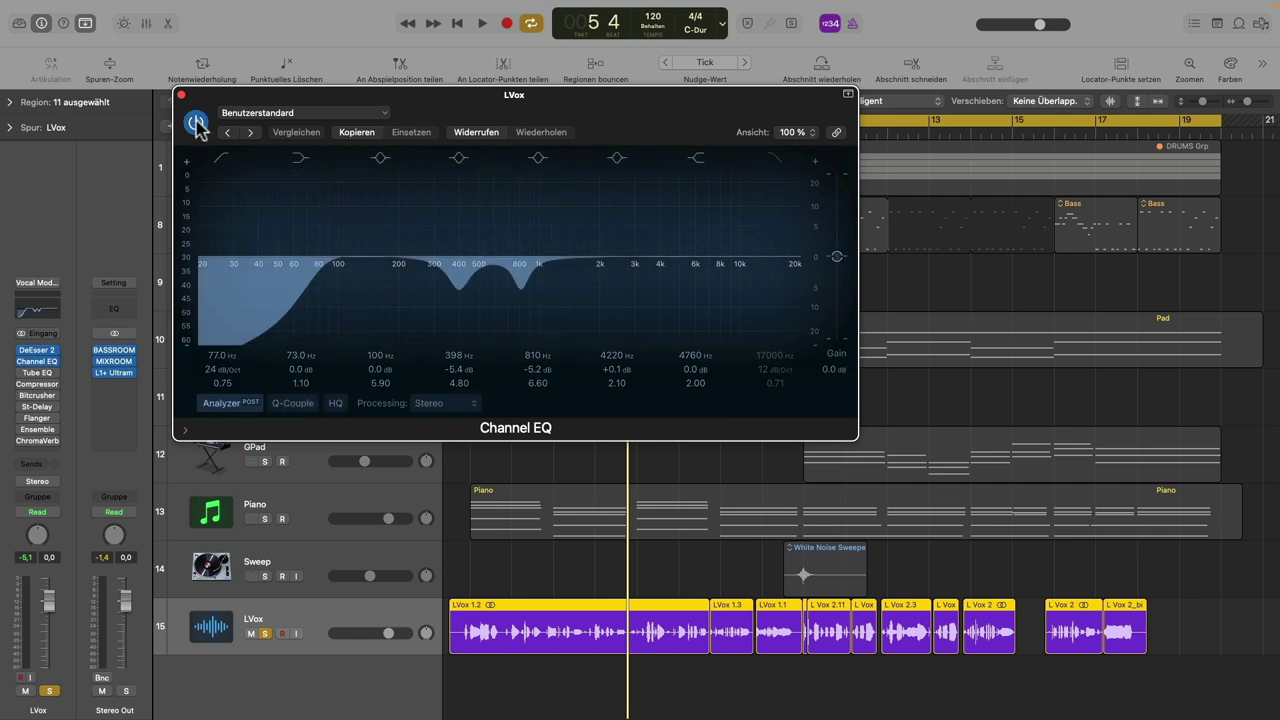
# - During playback, set the two EQ dips to 402 Hz at -5.5 dB and 815 Hz at -5.5 dB, and close the Channel EQ
pyautogui.press('space')
pyautogui.moveTo(460, 296); pyautogui.dragTo(515, 287)
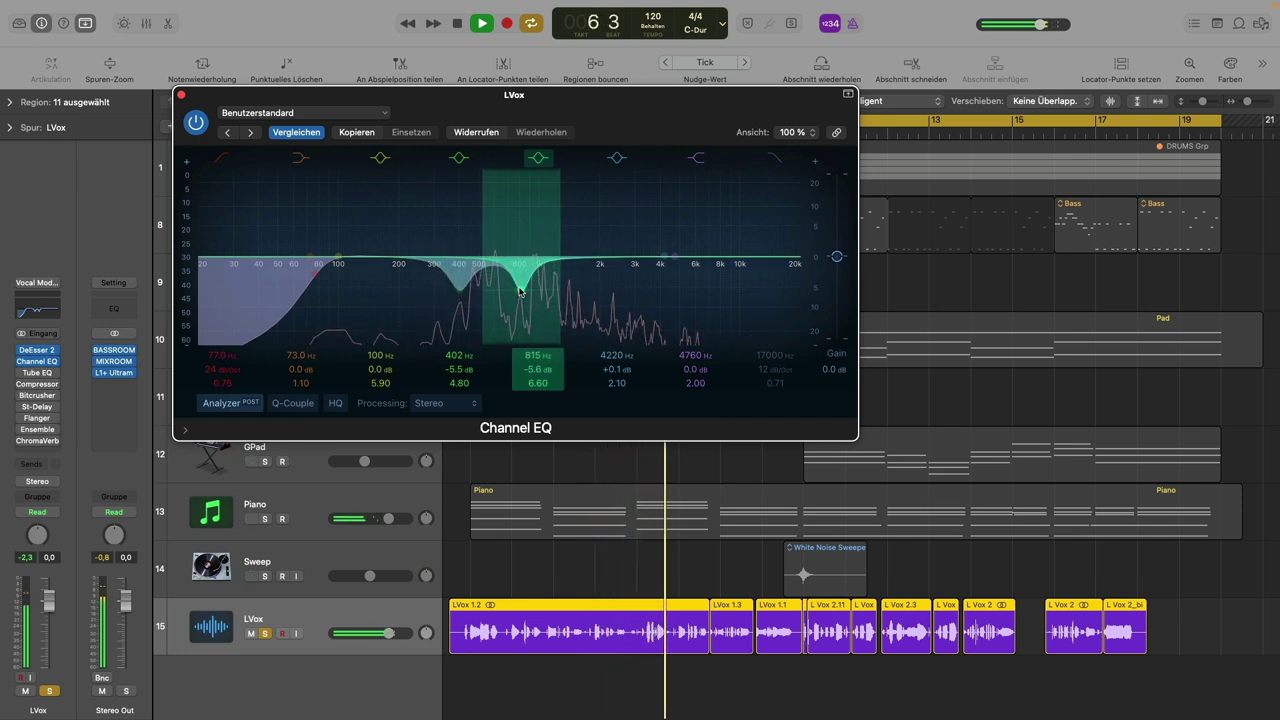
pyautogui.press('space')
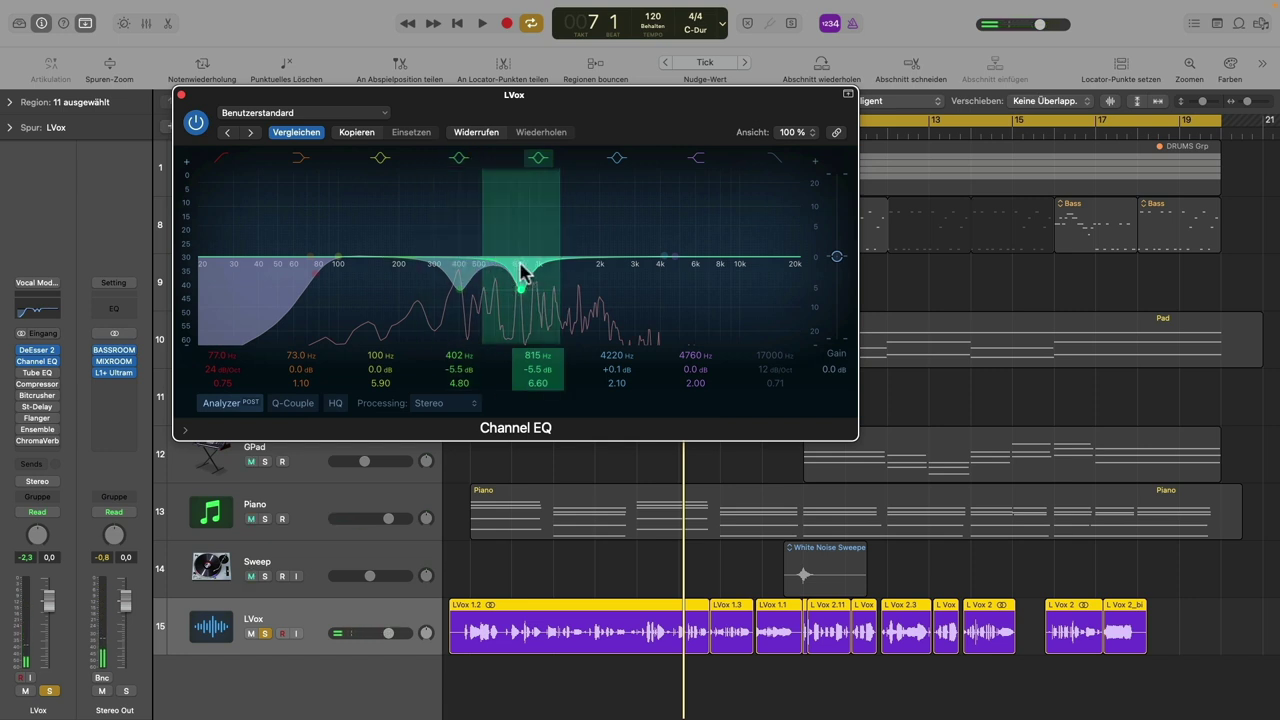
pyautogui.click(182, 92)
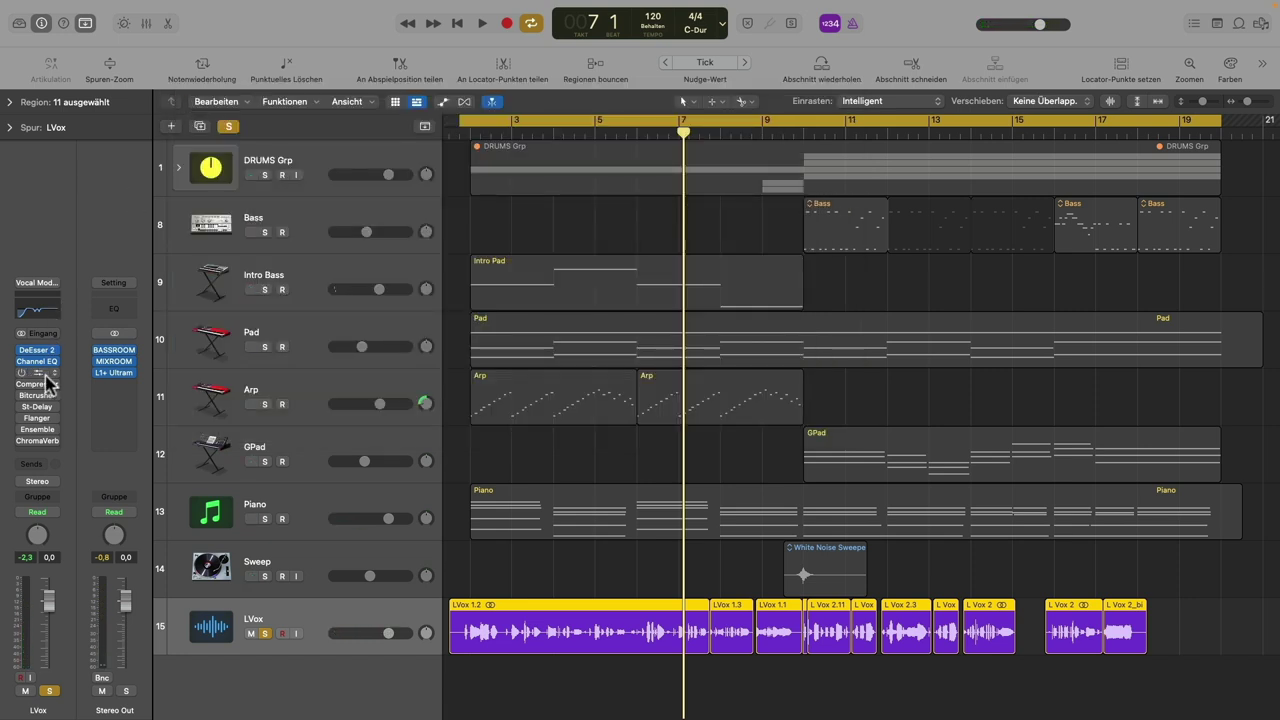
# - Open the Vintage Tube EQ on LVox and take its upper EQ section out of circuit
pyautogui.click(42, 373)
pyautogui.click(42, 373)
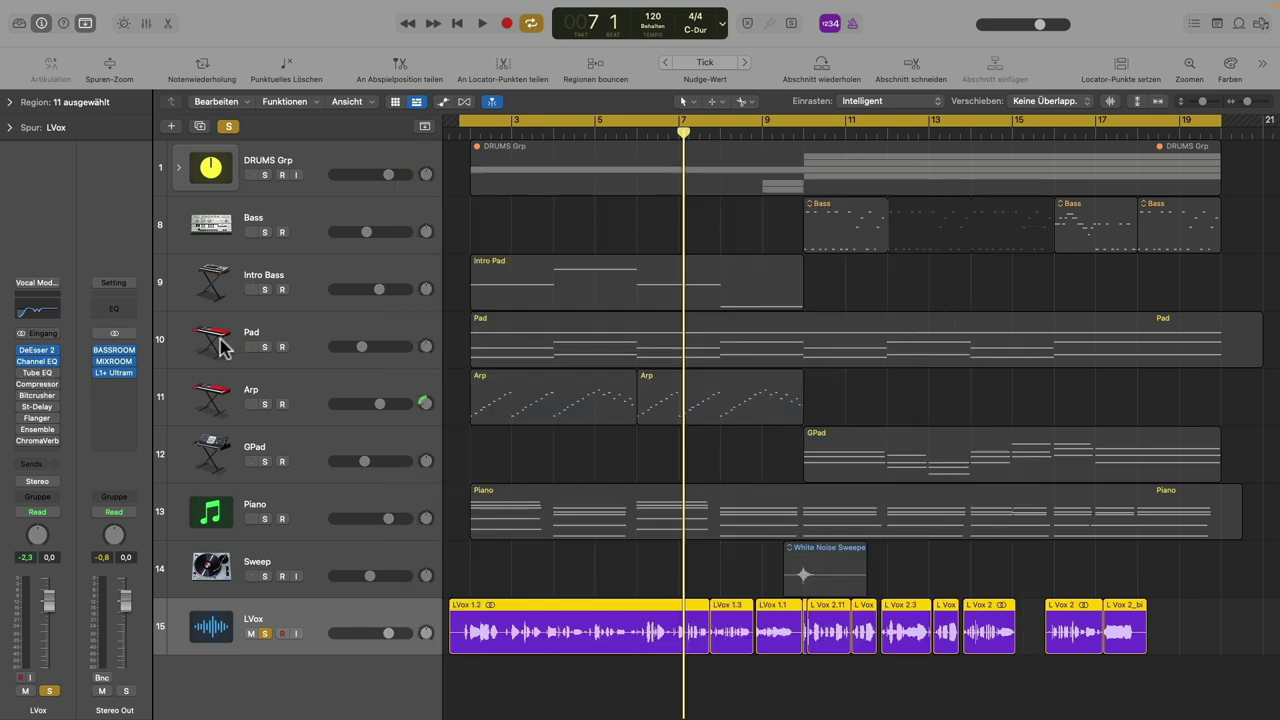
pyautogui.click(40, 376)
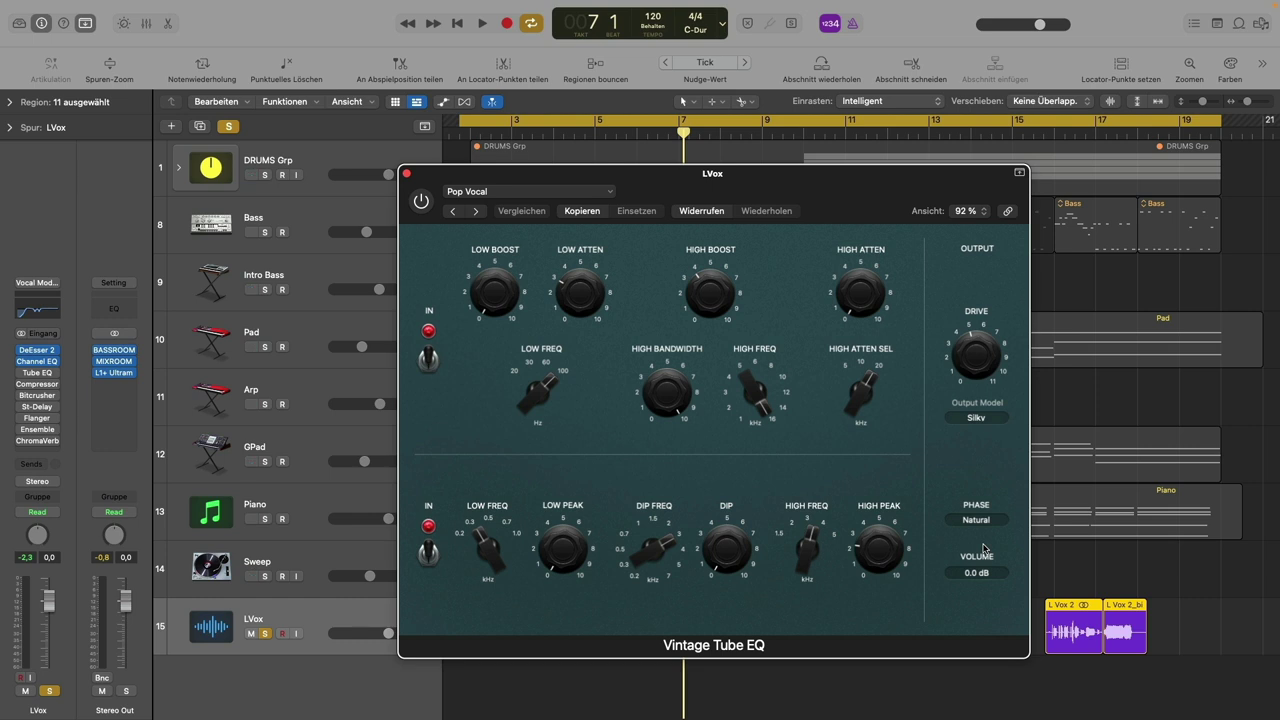
pyautogui.moveTo(825, 530)
pyautogui.moveTo(760, 397)
pyautogui.click(430, 362)
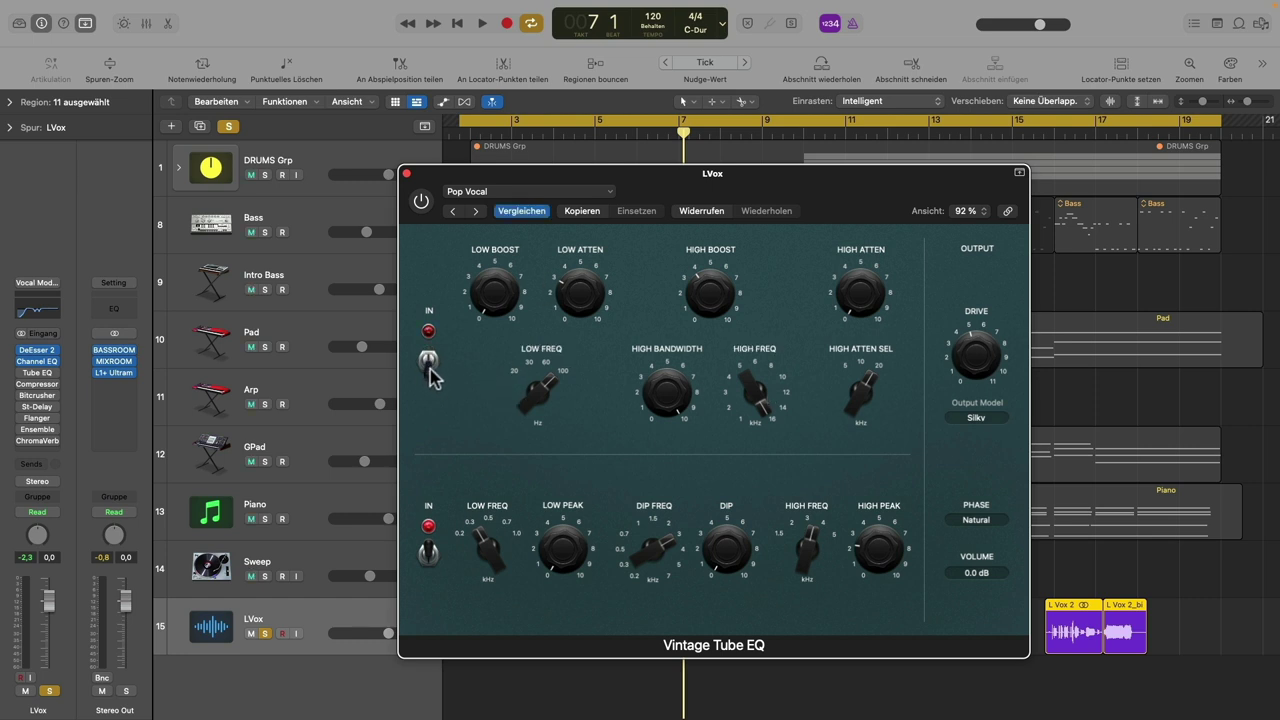
# - Unsolo LVox, turn off cycle mode and play the full mix while switching both Tube EQ sections back in
pyautogui.press('s')
pyautogui.press('c')
pyautogui.press('space')
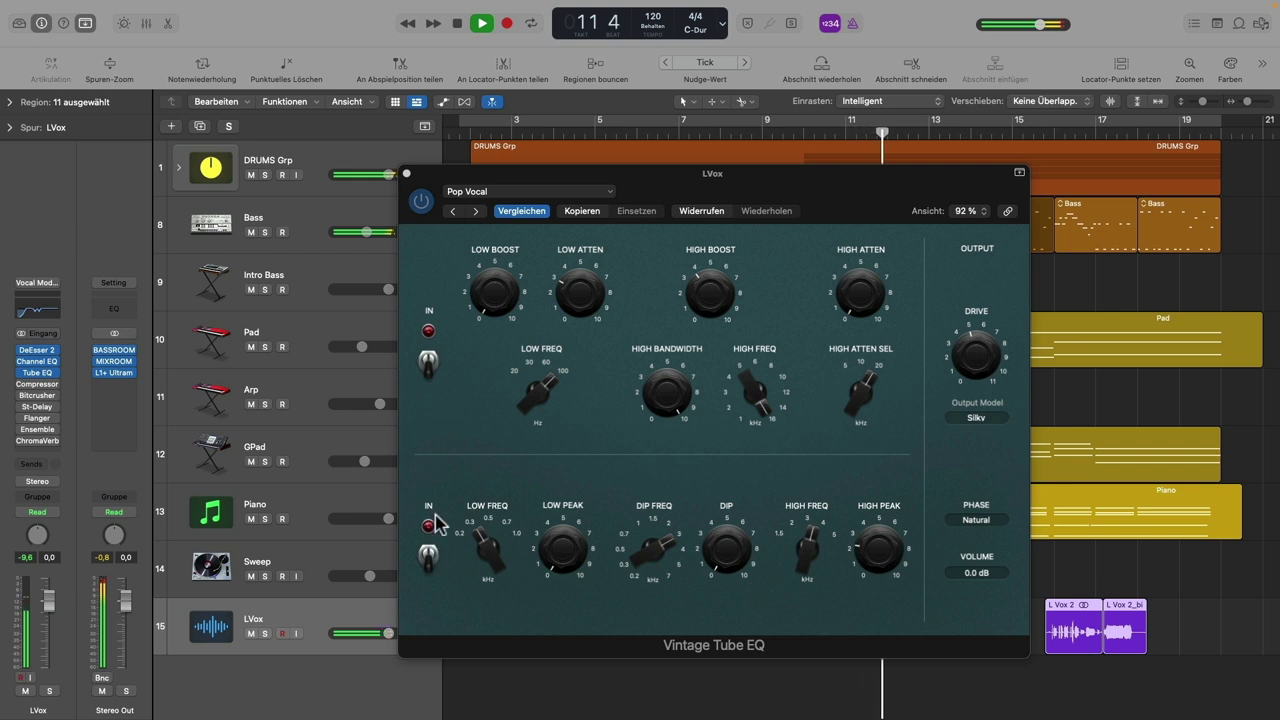
pyautogui.click(430, 550)
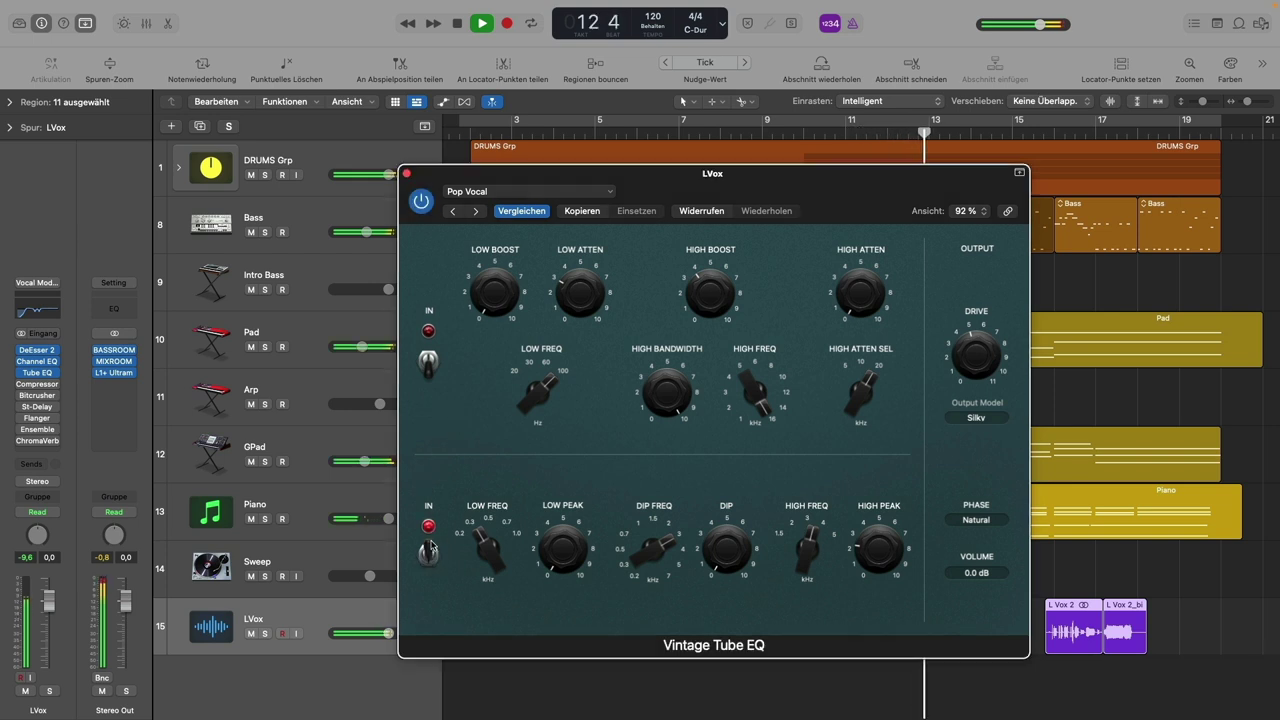
pyautogui.click(430, 362)
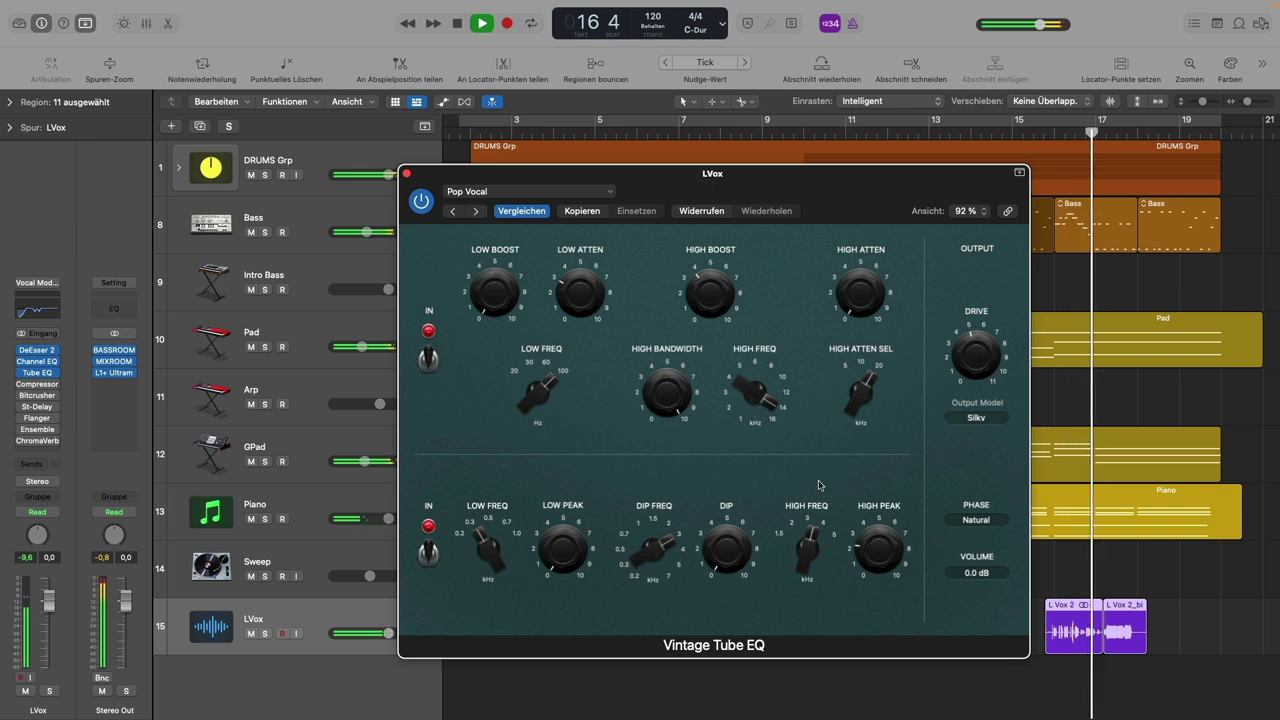
pyautogui.press('space')
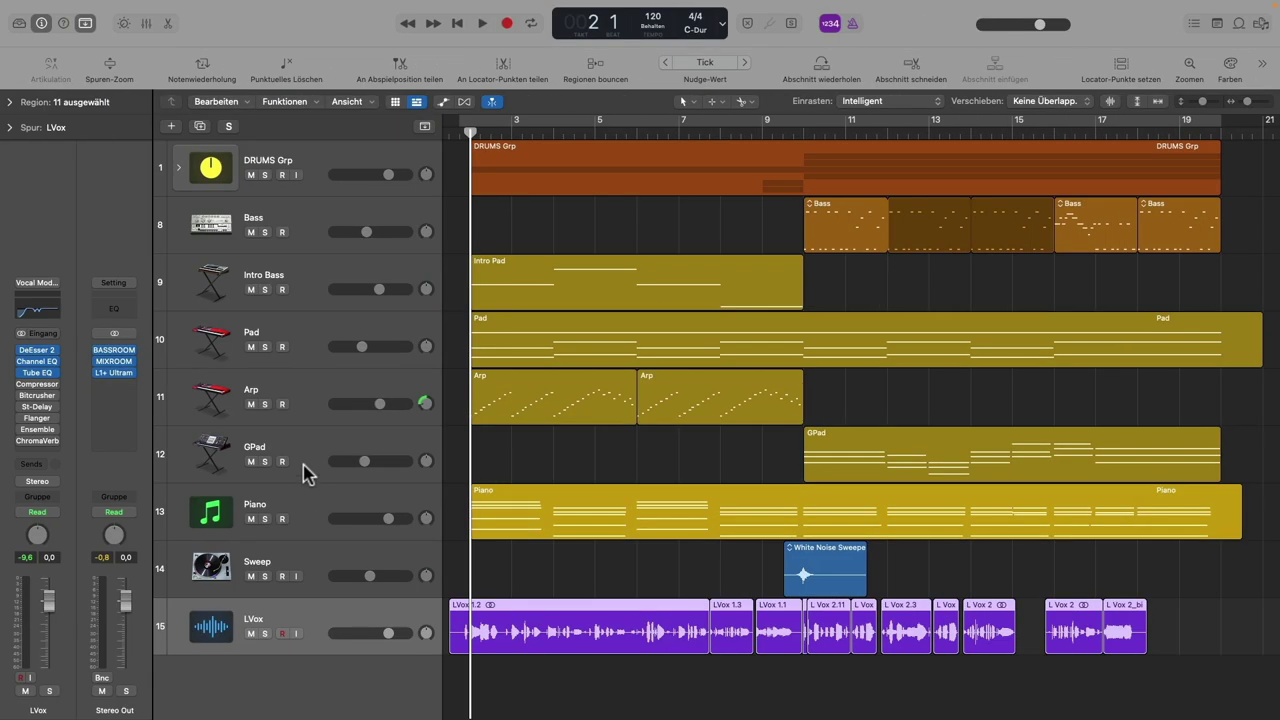
# - Open the Compressor on LVox, switch it on during playback of the full mix and show its graph display
pyautogui.click(42, 386)
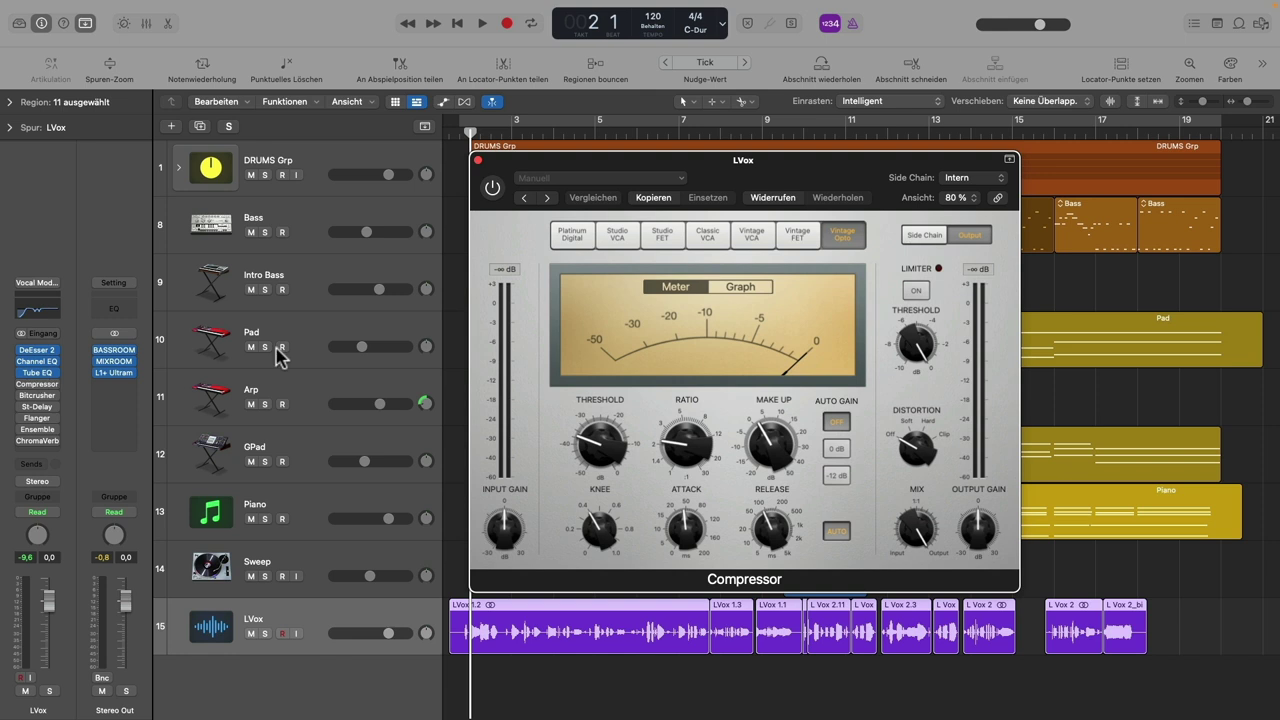
pyautogui.moveTo(798, 174); pyautogui.dragTo(854, 156)
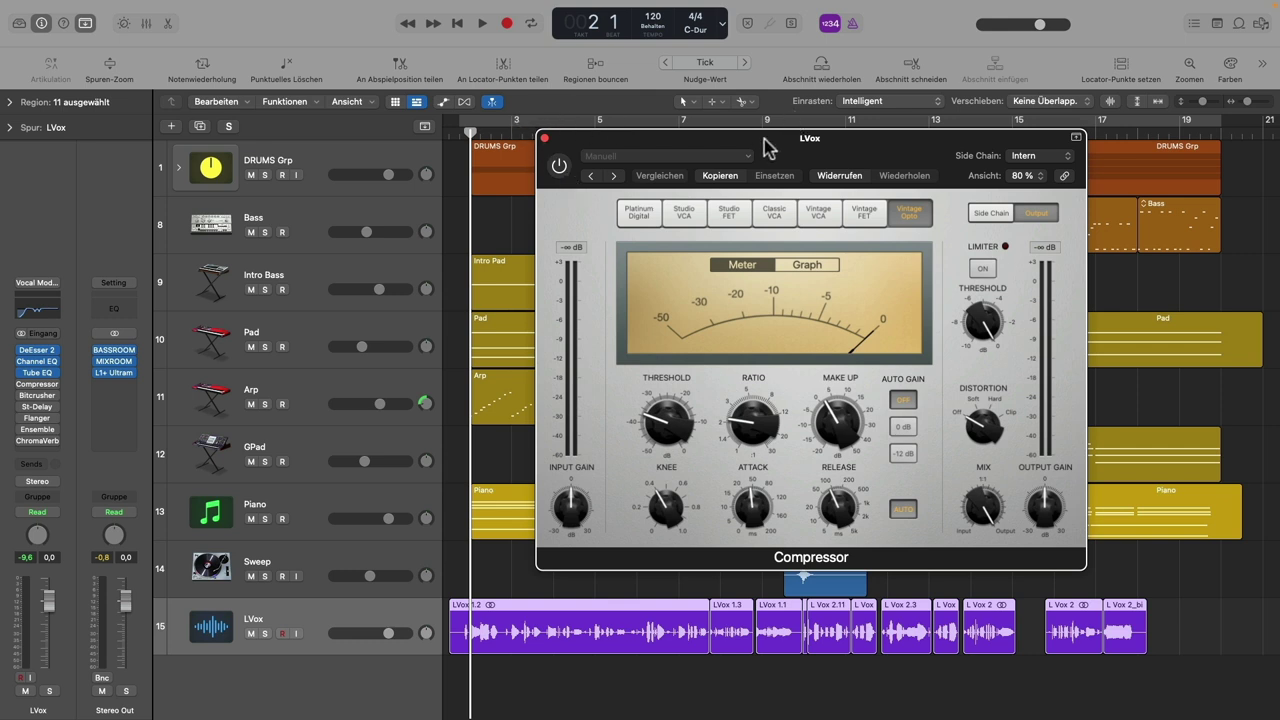
pyautogui.moveTo(766, 148); pyautogui.dragTo(751, 174)
pyautogui.click(664, 125)
pyautogui.press('space')
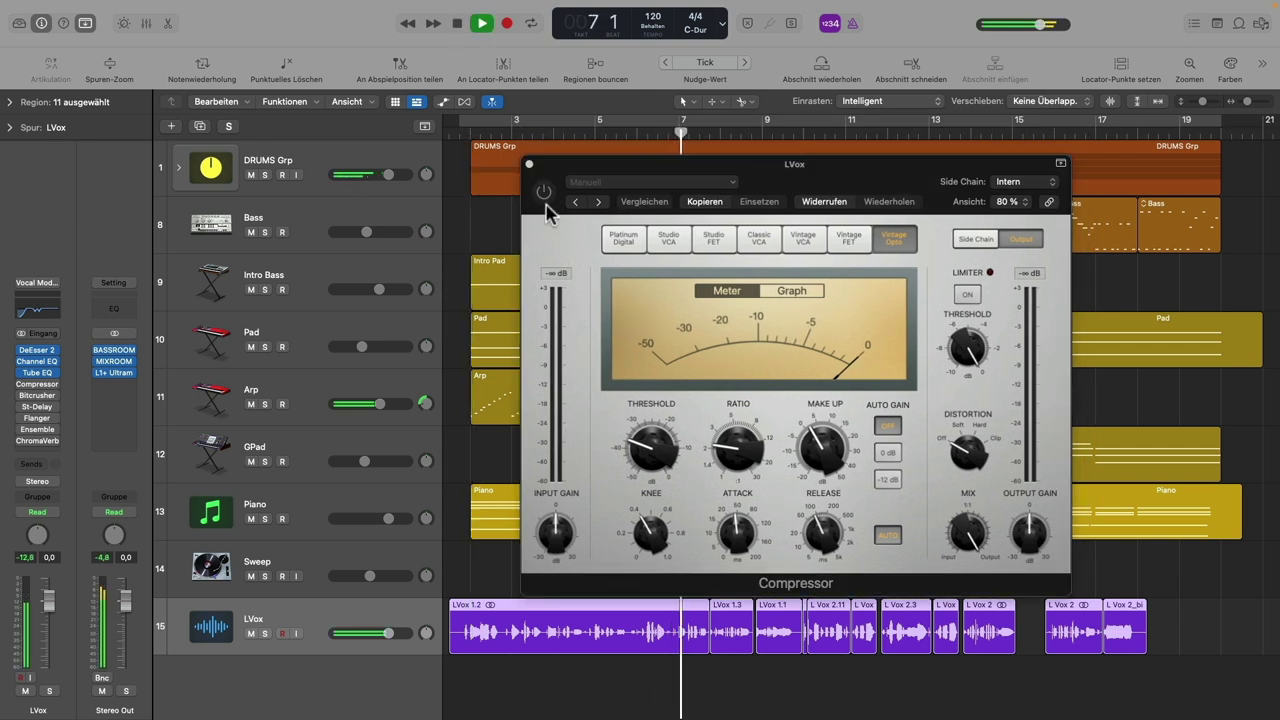
pyautogui.click(543, 193)
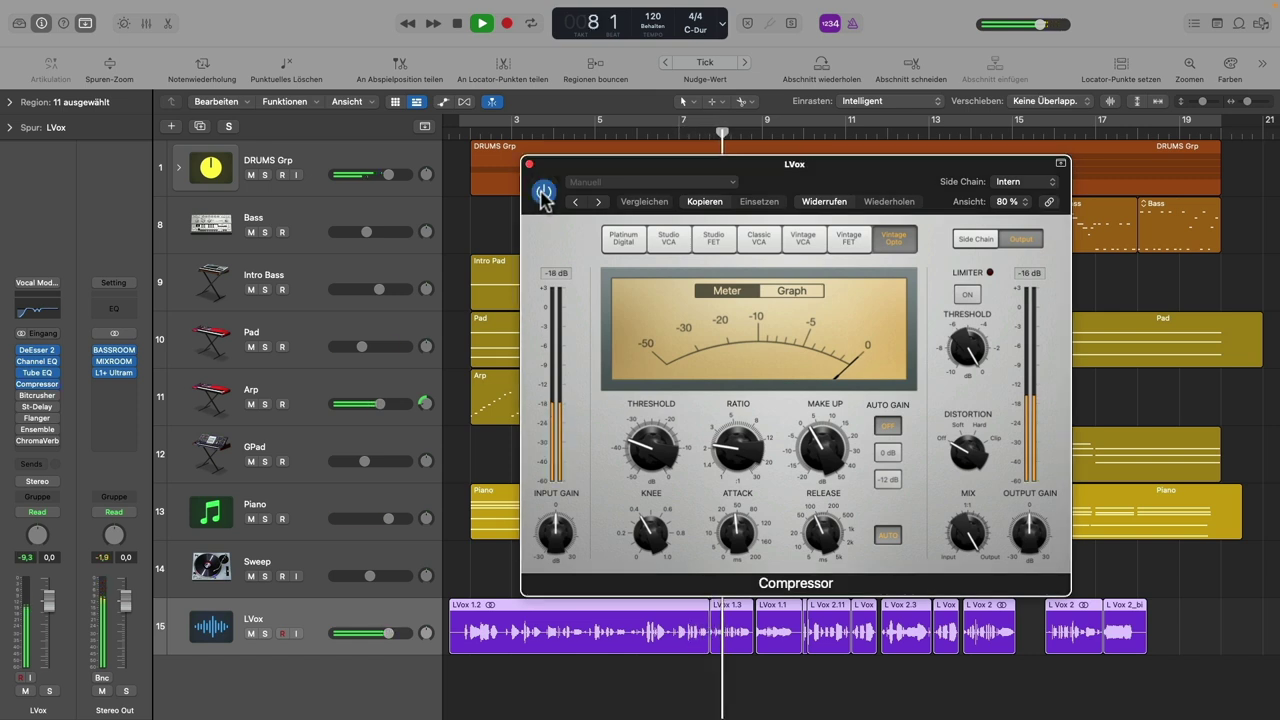
pyautogui.click(795, 292)
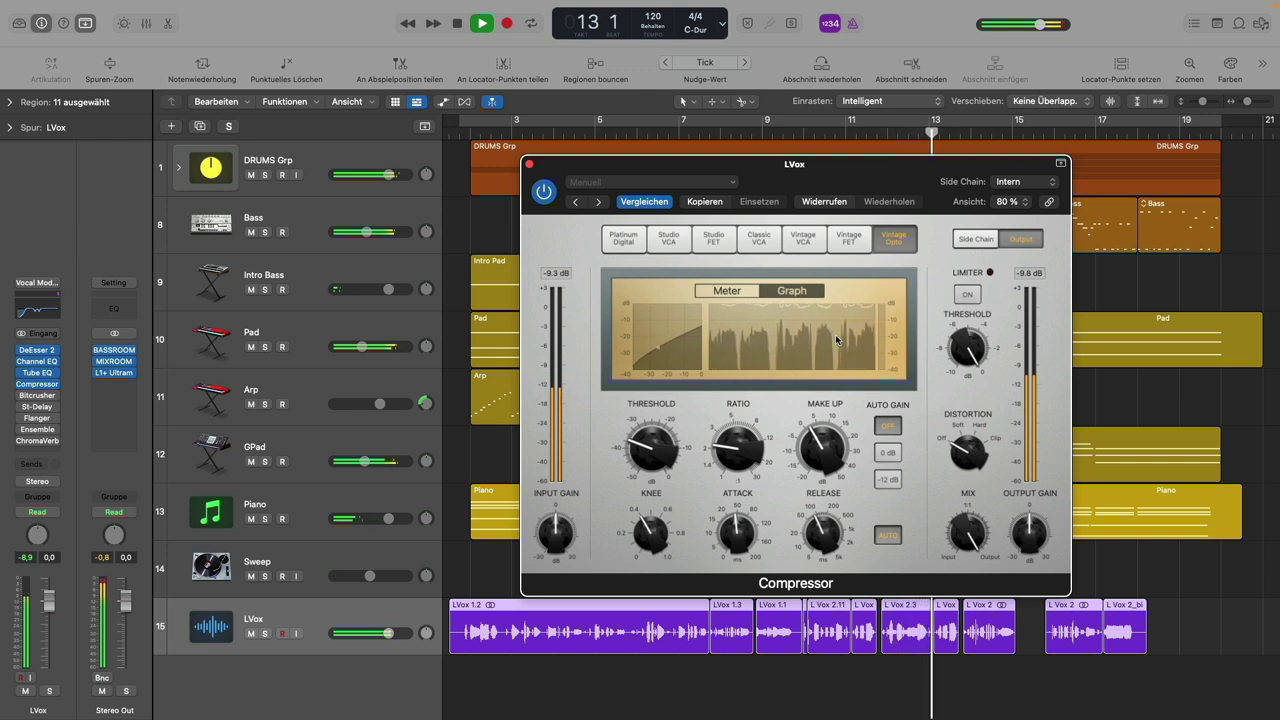
pyautogui.press('space')
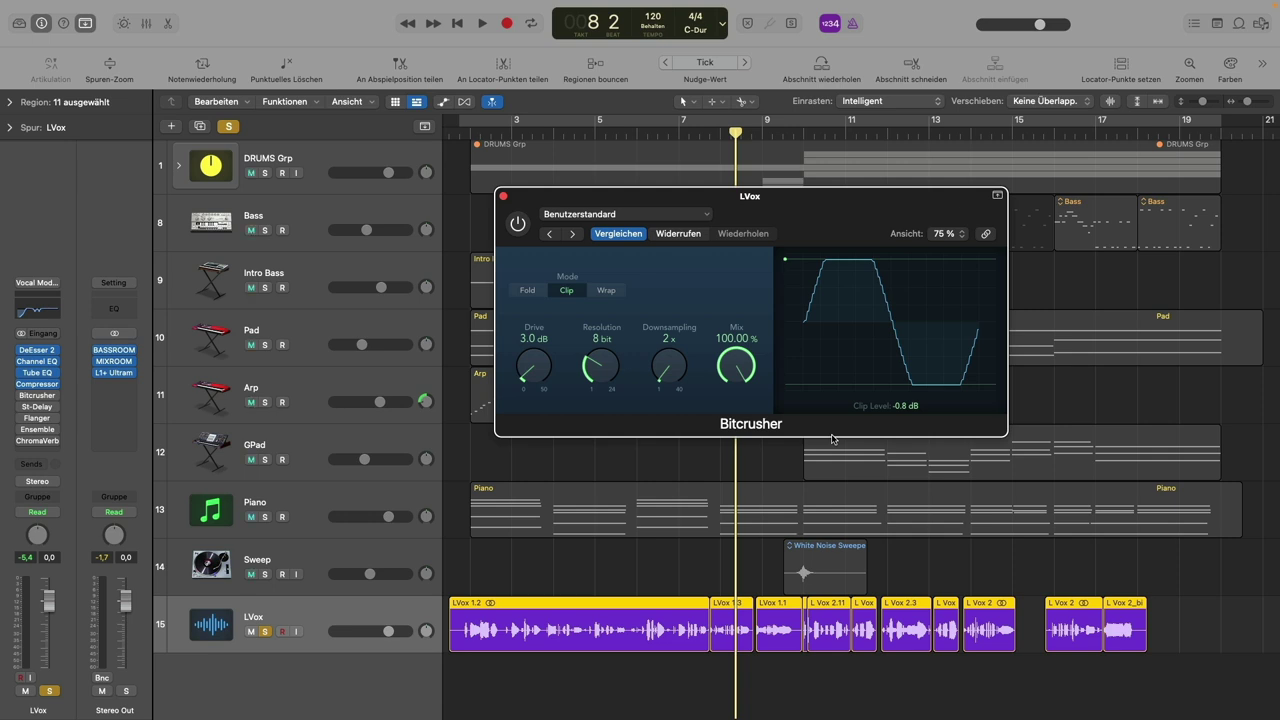
# - Play the soloed vocal from around bar 3 and switch on the Bitcrusher
pyautogui.click(521, 142)
pyautogui.press('space')
pyautogui.click(519, 226)
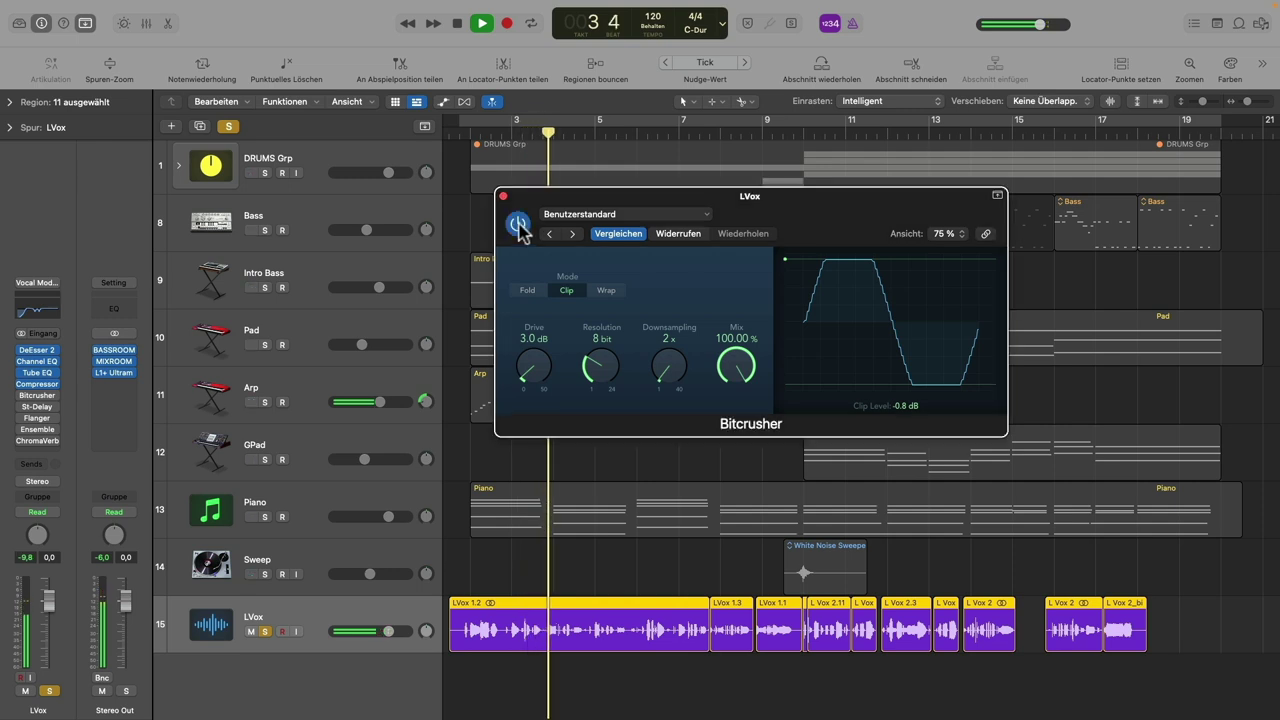
pyautogui.moveTo(686, 378); pyautogui.dragTo(654, 363)
pyautogui.moveTo(545, 376); pyautogui.dragTo(512, 378)
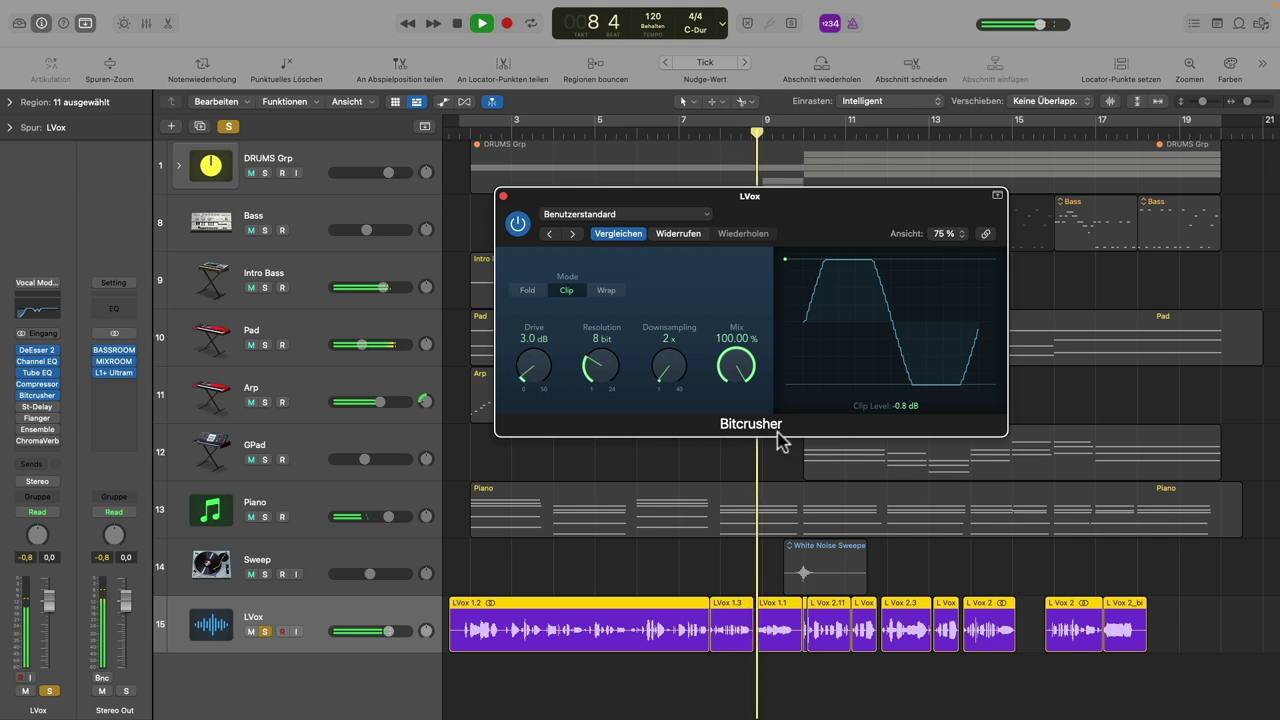
pyautogui.press('space')
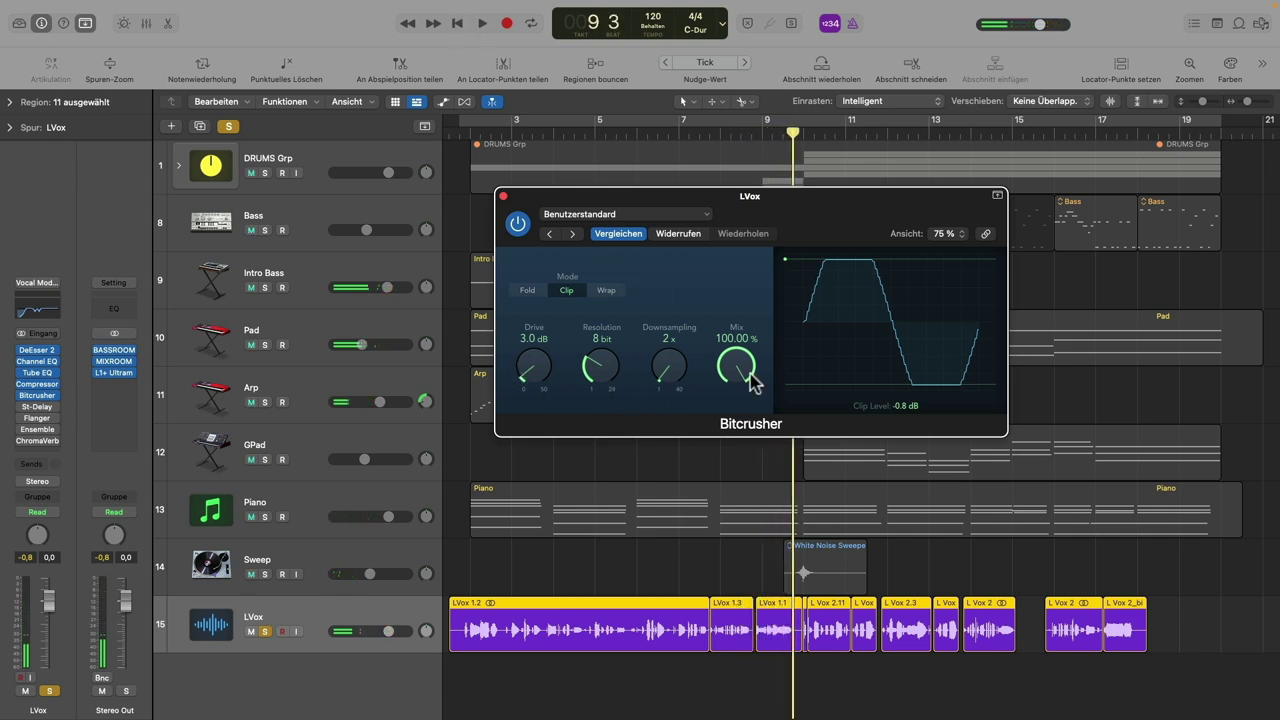
# - Unsolo LVox and compare the vocal in the full mix with the Bitcrusher off and on, leaving it on
pyautogui.click(511, 130)
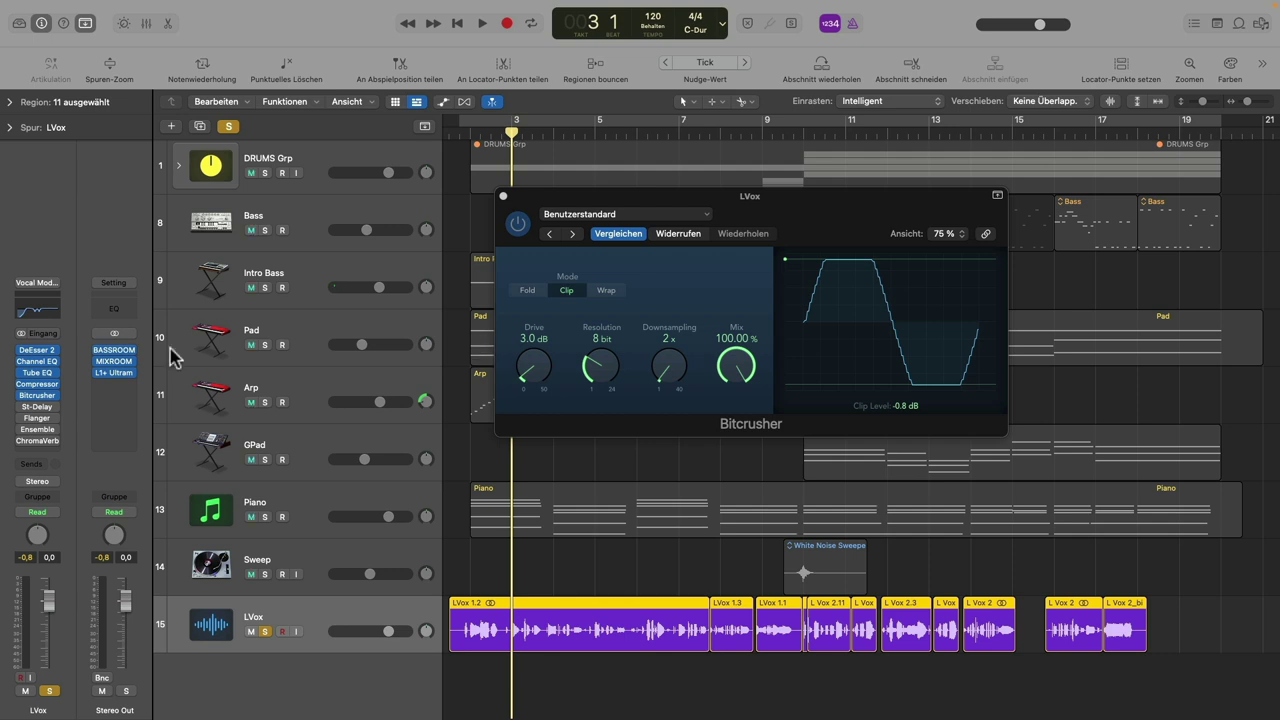
pyautogui.click(518, 226)
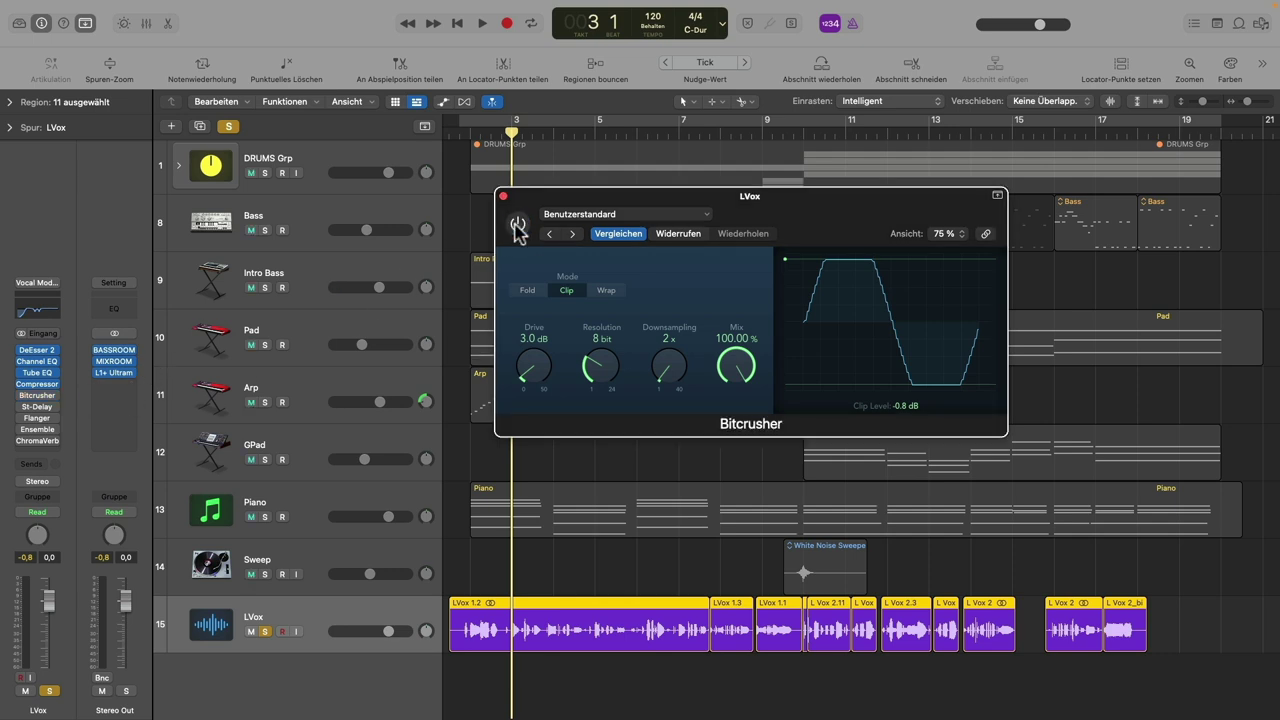
pyautogui.press('s')
pyautogui.press('space')
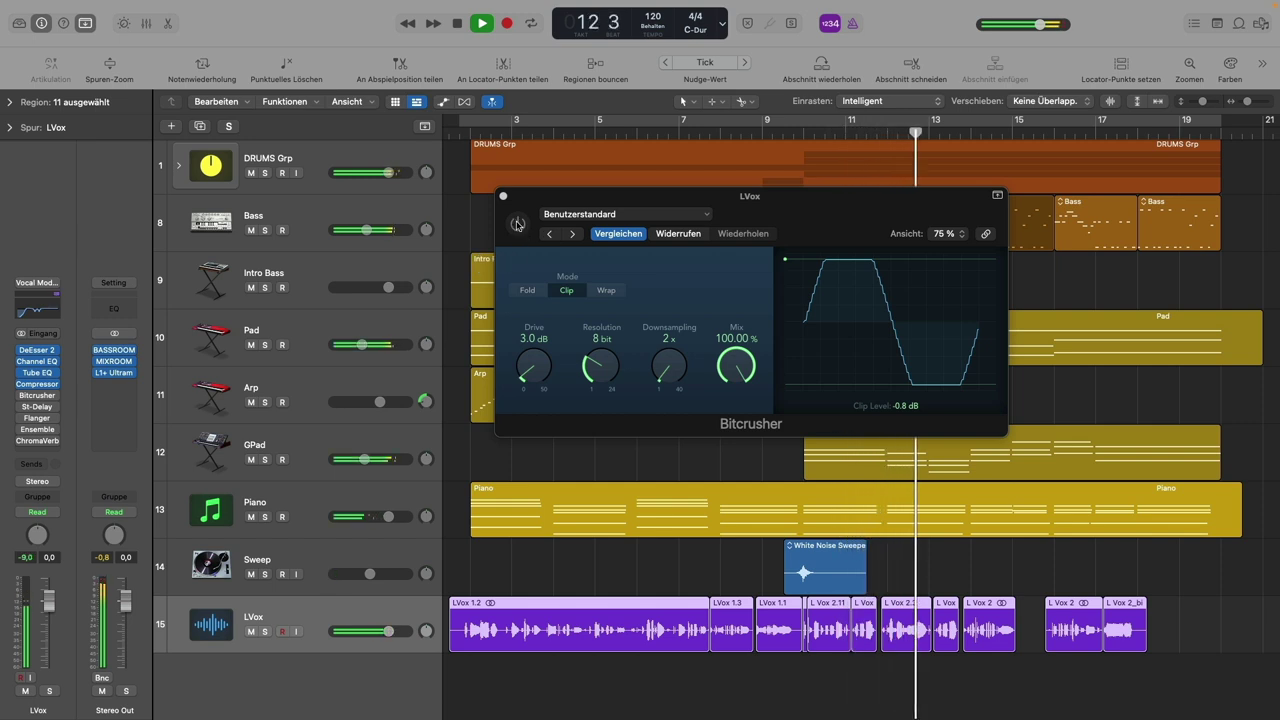
pyautogui.click(518, 226)
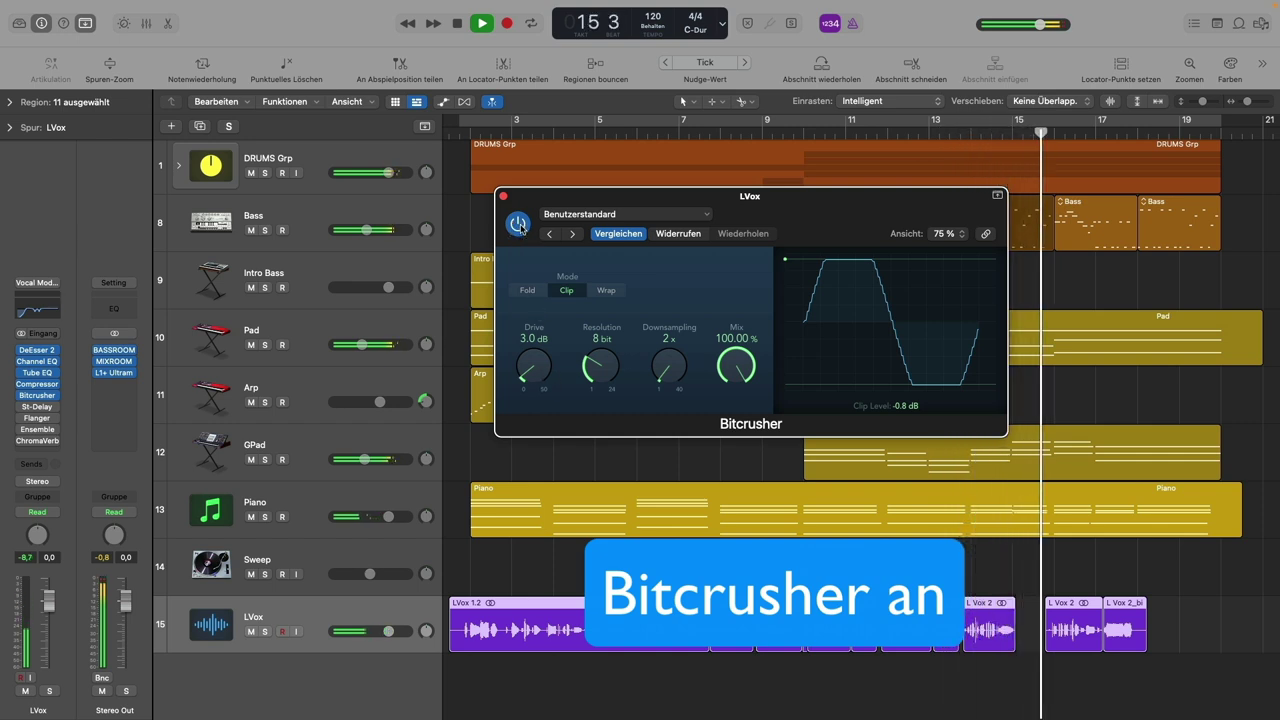
pyautogui.click(518, 224)
pyautogui.click(518, 224)
pyautogui.click(518, 224)
pyautogui.click(518, 224)
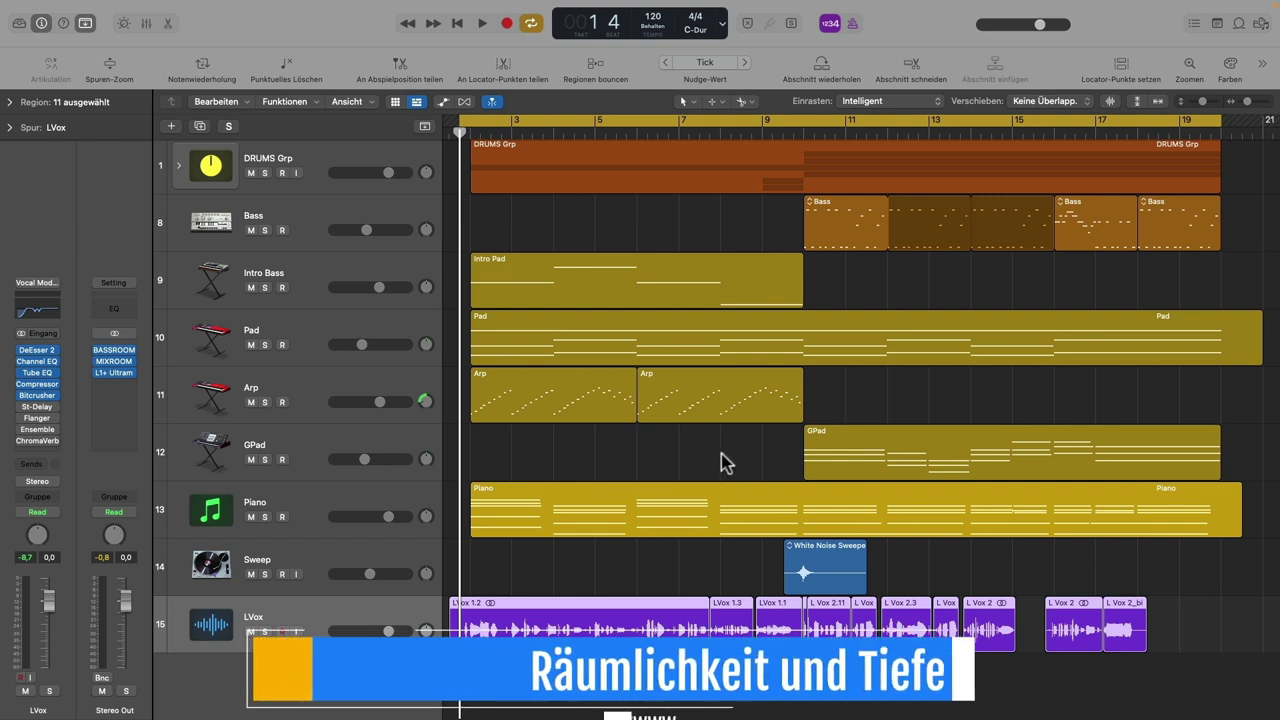
# - Open the Stereo Delay on LVox, solo the track and switch the delay on during playback
pyautogui.click(37, 407)
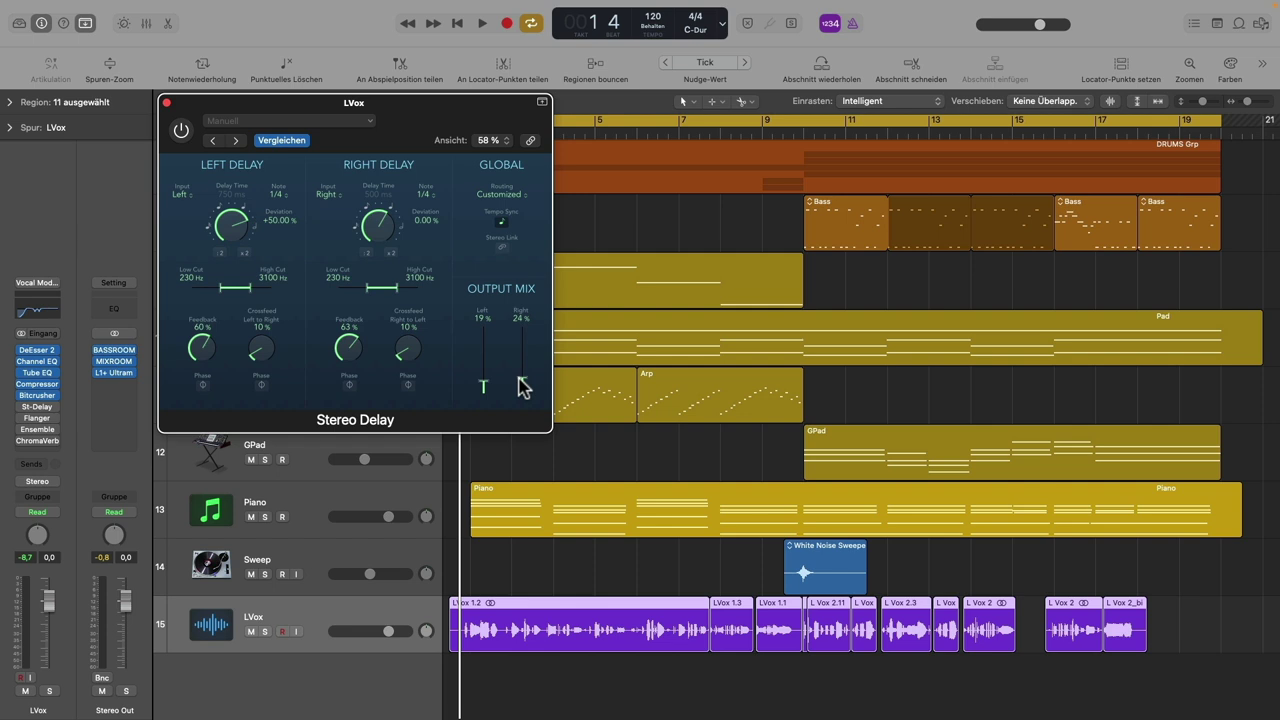
pyautogui.press('s')
pyautogui.press('space')
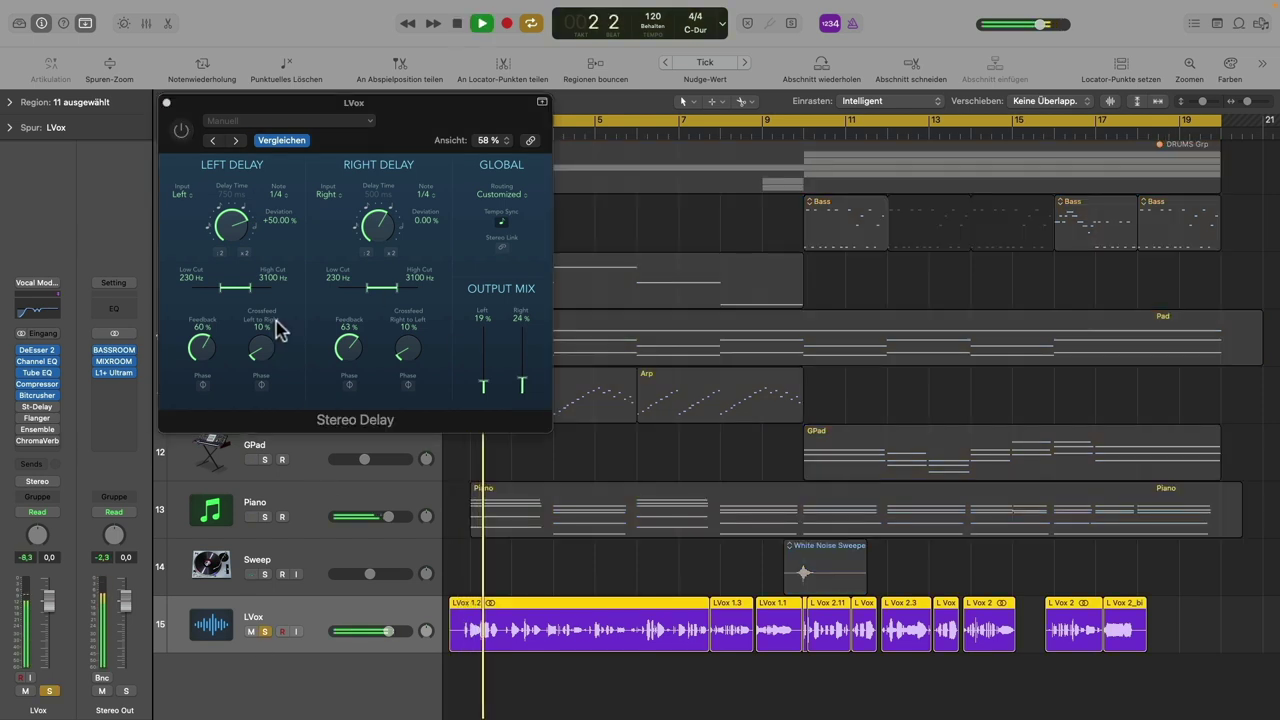
pyautogui.click(181, 131)
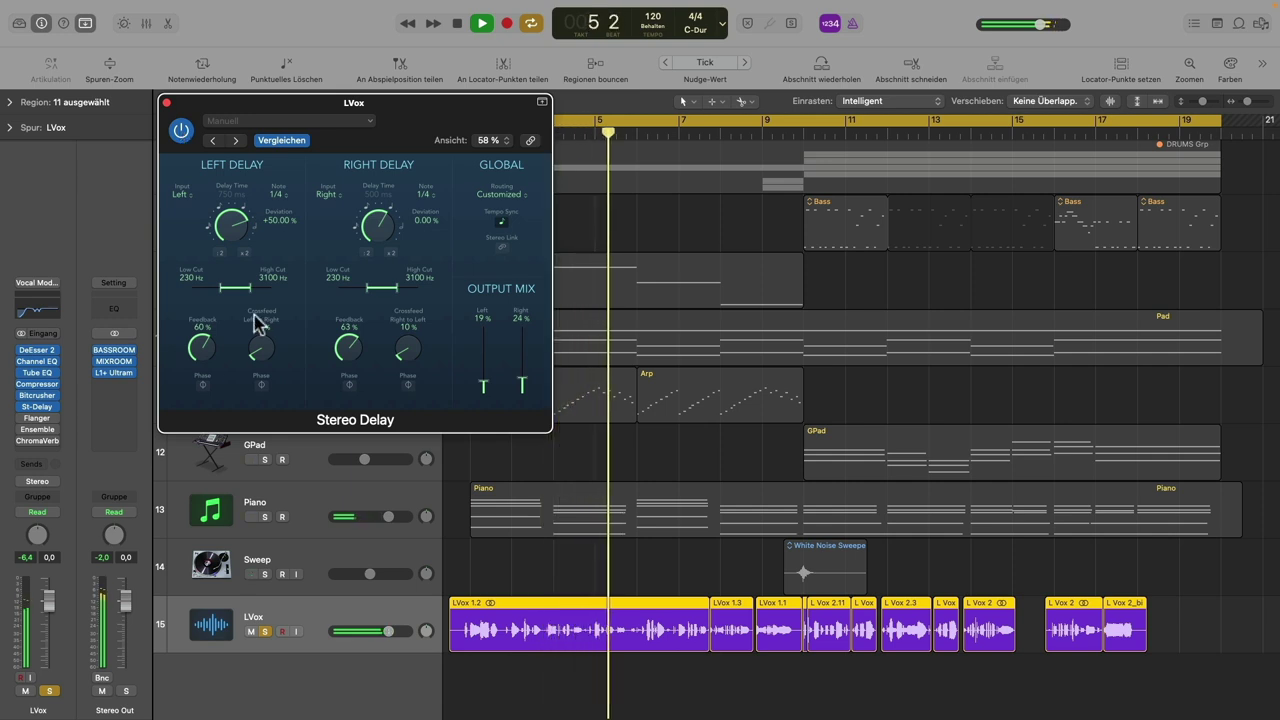
pyautogui.press('space')
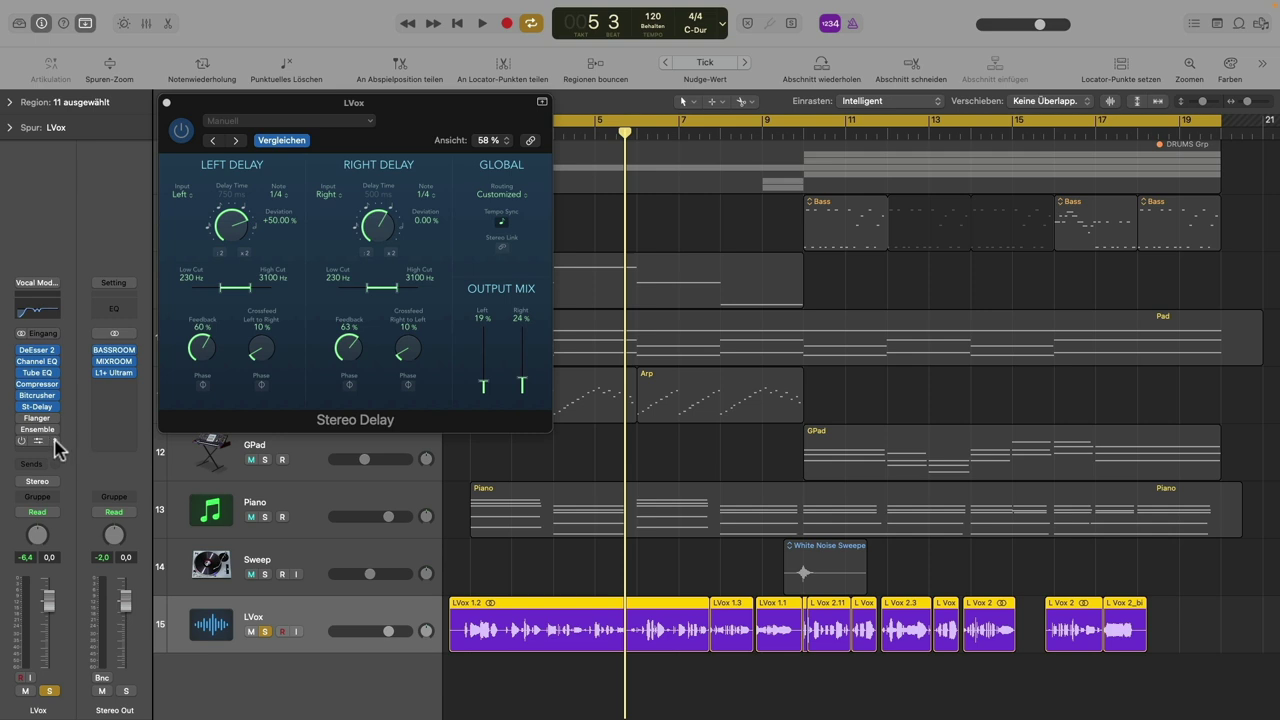
# - Open the Flanger on LVox, switch it on during soloed playback, try faster rates, and set the rate to 0.033 Hz and mix to 41%
pyautogui.click(44, 420)
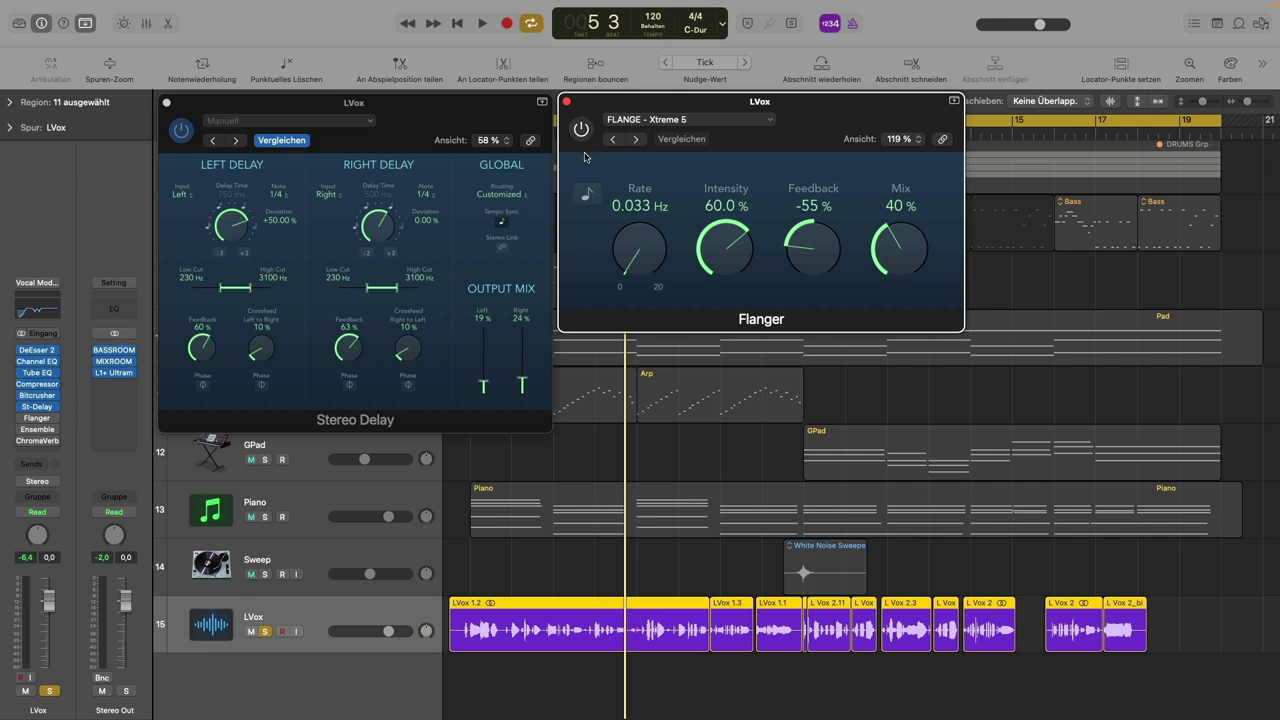
pyautogui.press('space')
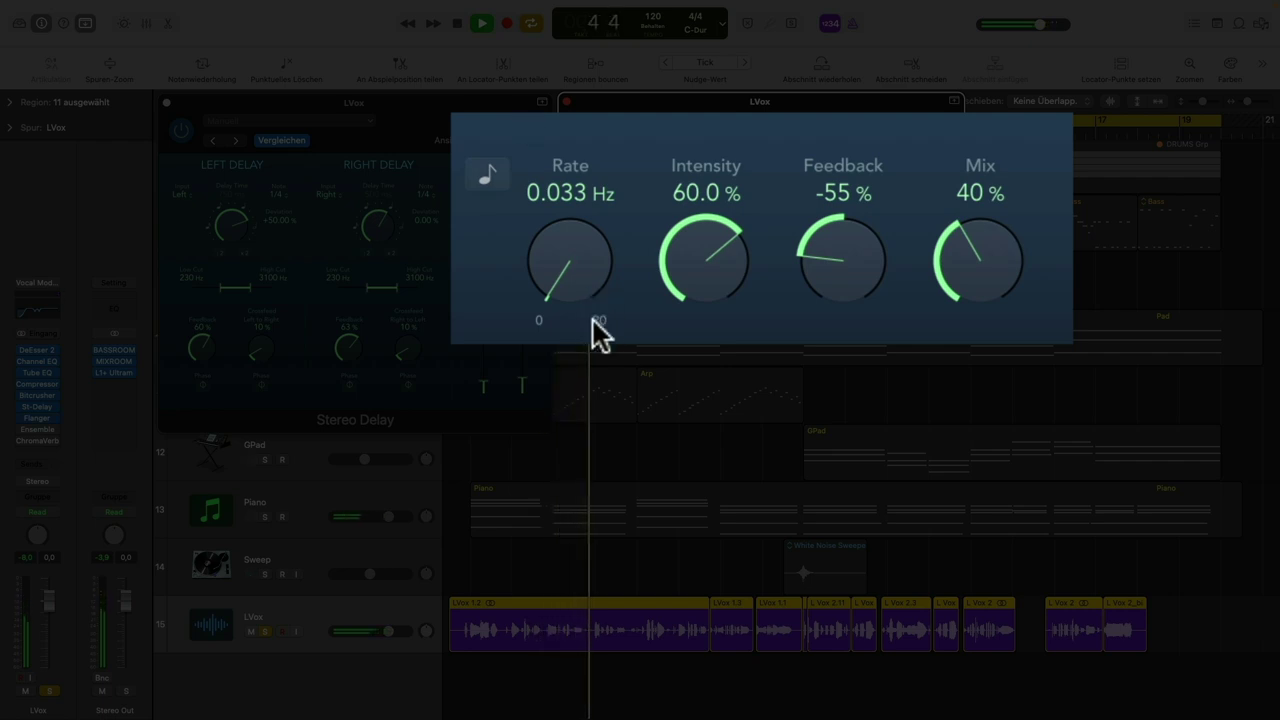
pyautogui.moveTo(587, 281); pyautogui.dragTo(589, 199)
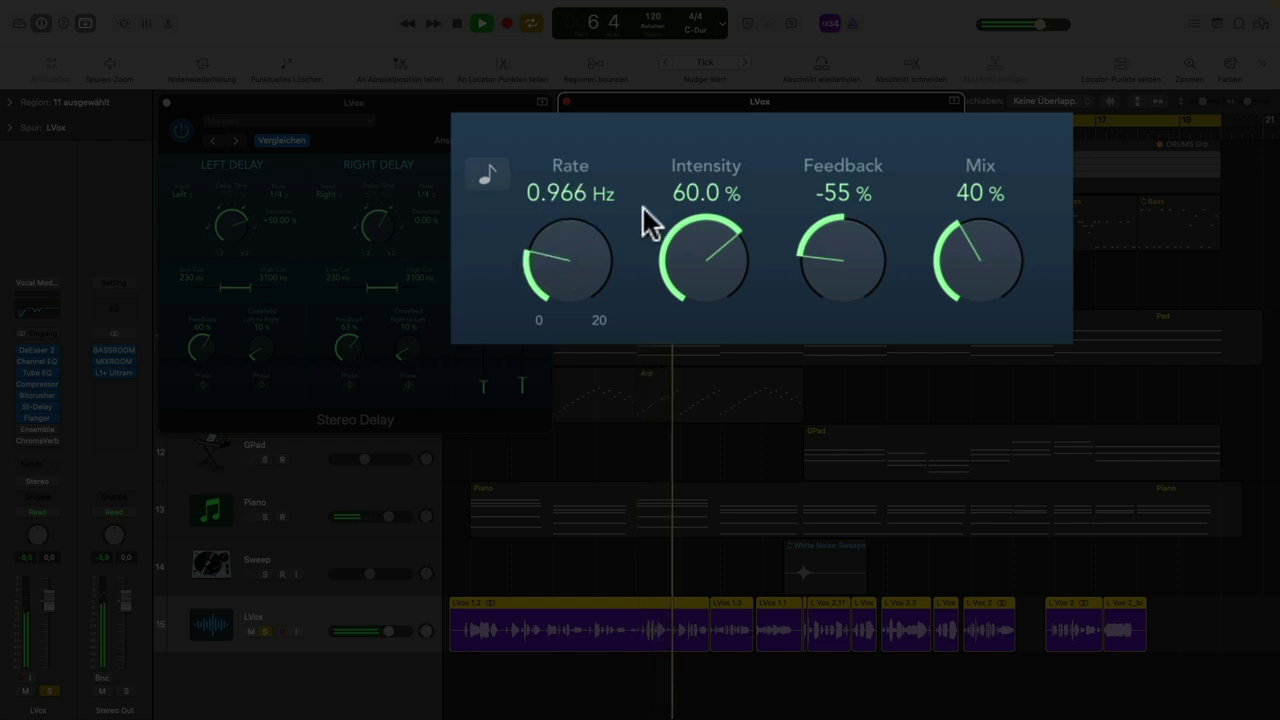
pyautogui.moveTo(955, 278); pyautogui.dragTo(887, 272)
pyautogui.press('space')
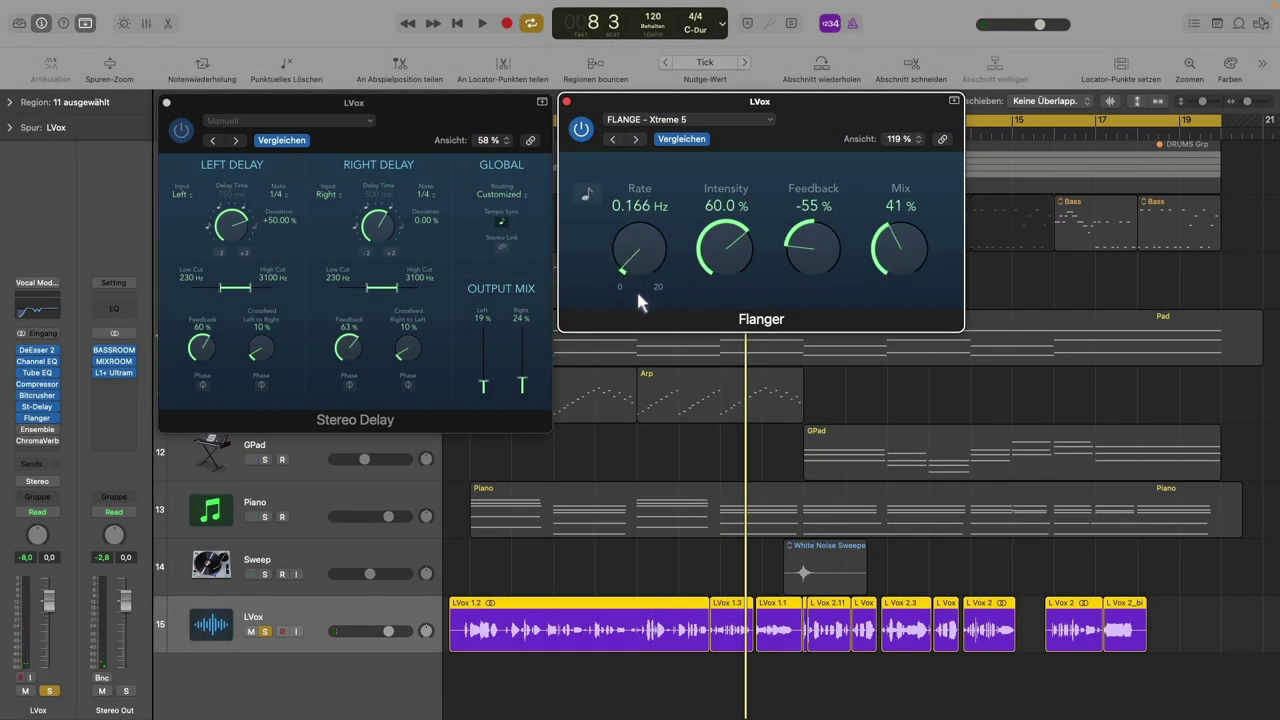
pyautogui.moveTo(645, 312); pyautogui.dragTo(641, 300)
# - Open the Ensemble plug-in on LVox and move the Flanger window aside to uncover the bar ruler
pyautogui.click(47, 424)
pyautogui.click(42, 436)
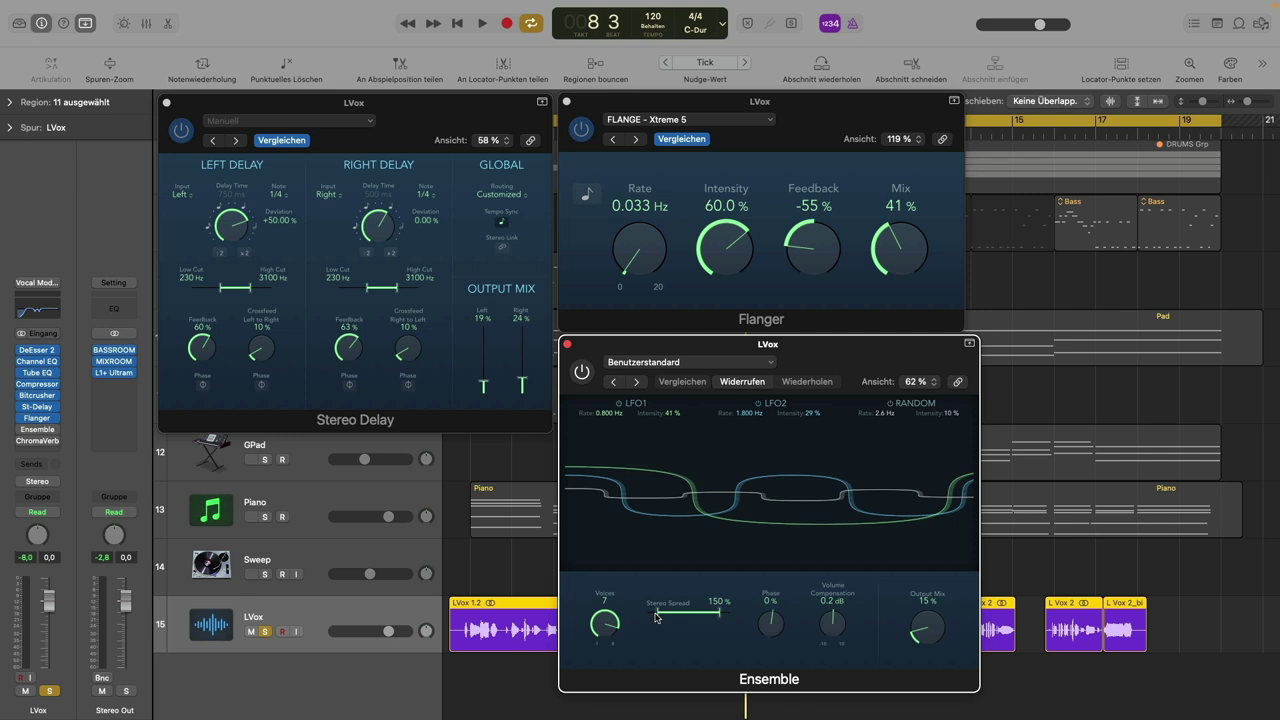
pyautogui.moveTo(773, 93); pyautogui.dragTo(792, 121)
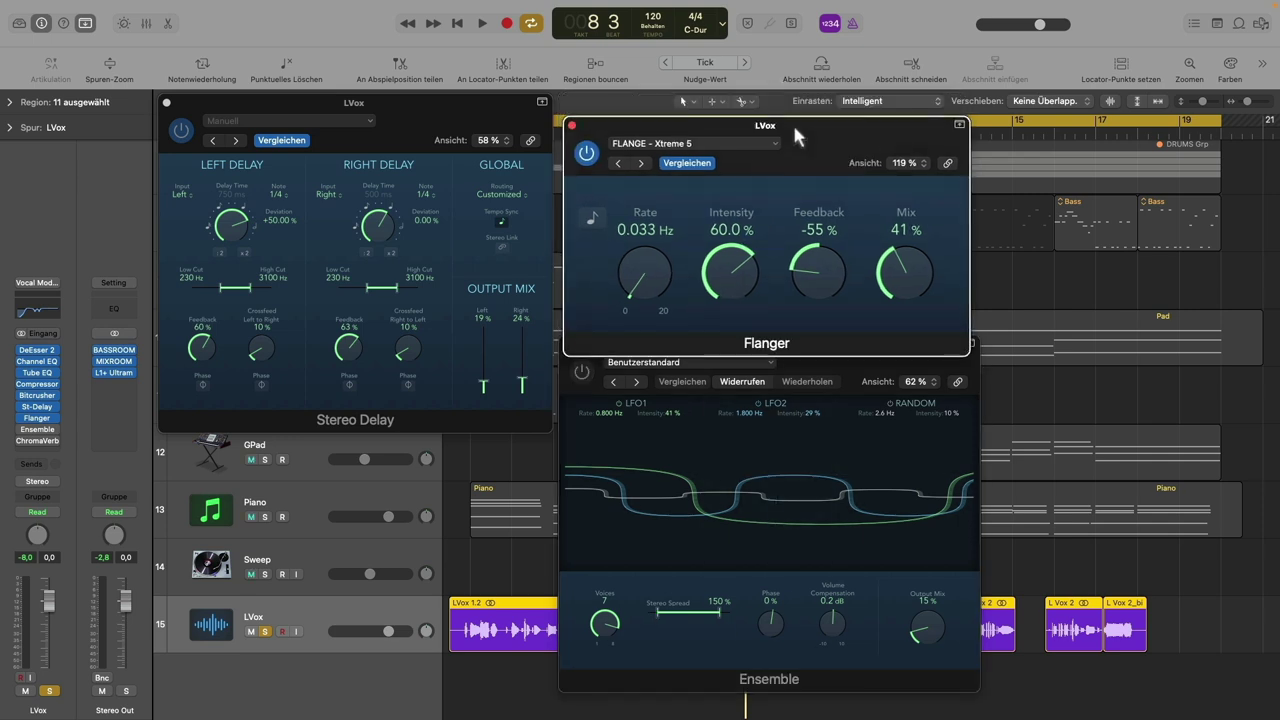
pyautogui.moveTo(643, 120); pyautogui.dragTo(844, 128)
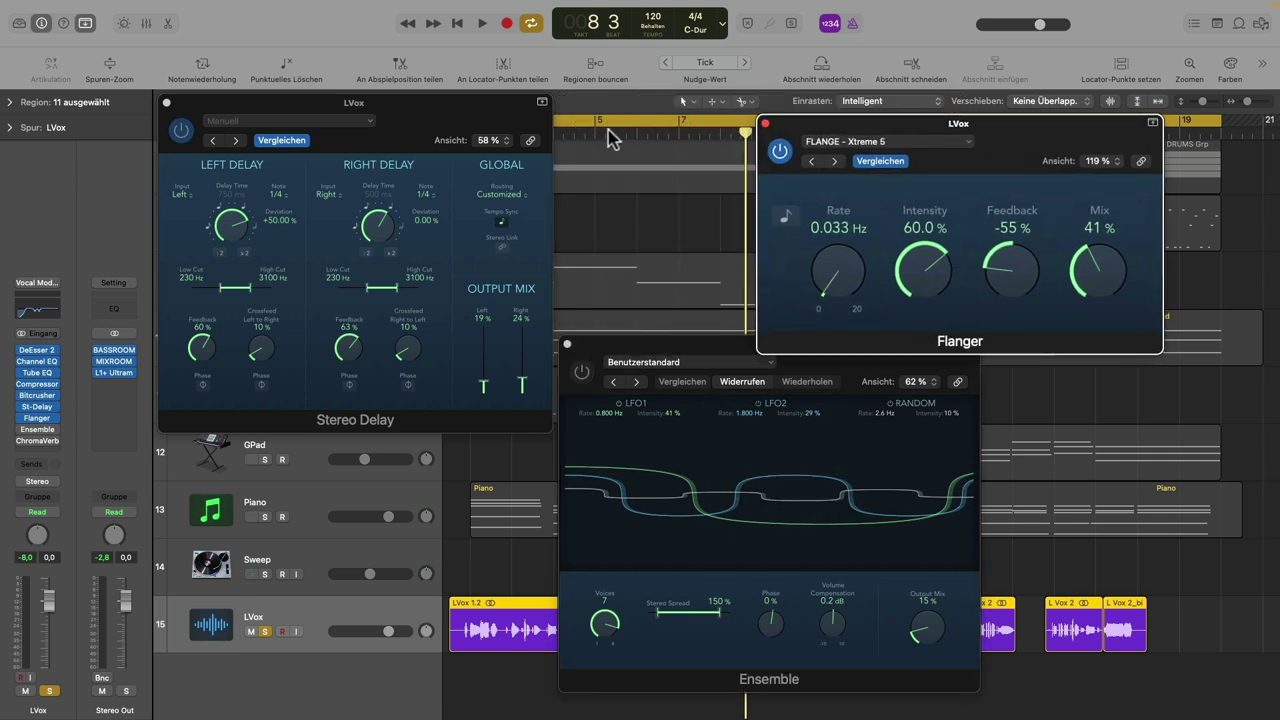
# - Play the full mix without the vocal solo and compare it with the Ensemble on and off, leaving it on
pyautogui.press('space')
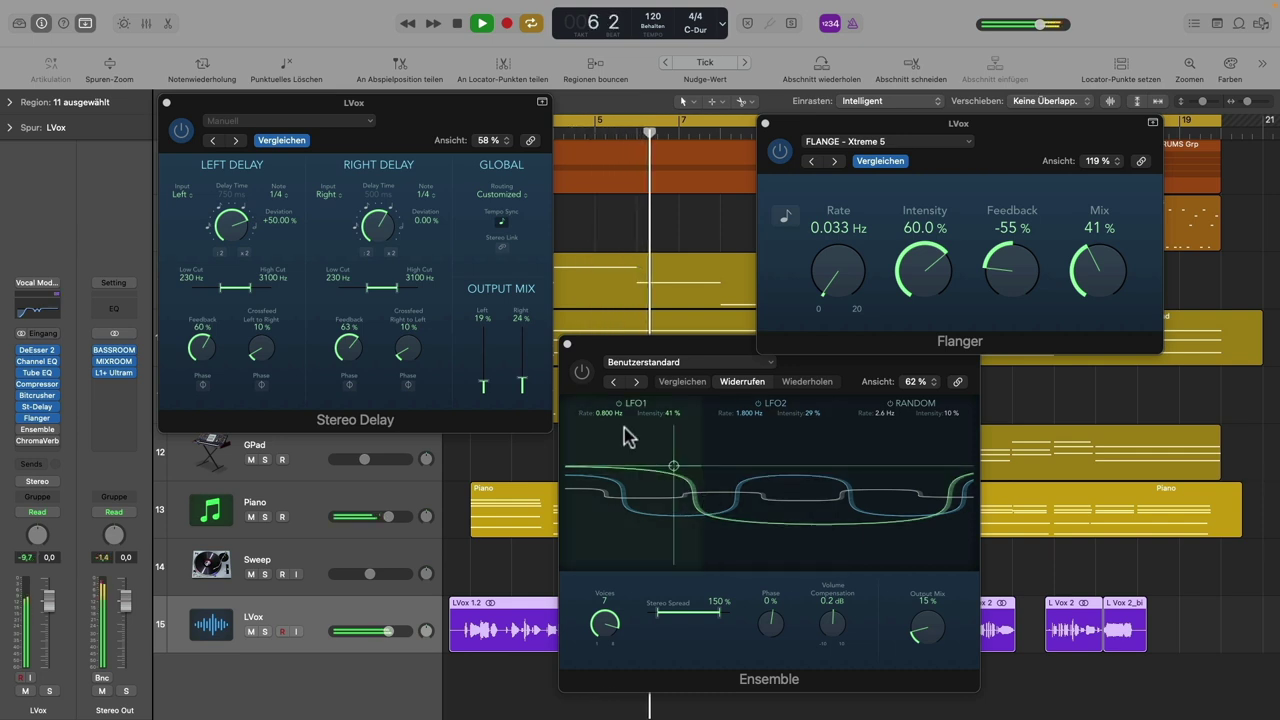
pyautogui.click(582, 374)
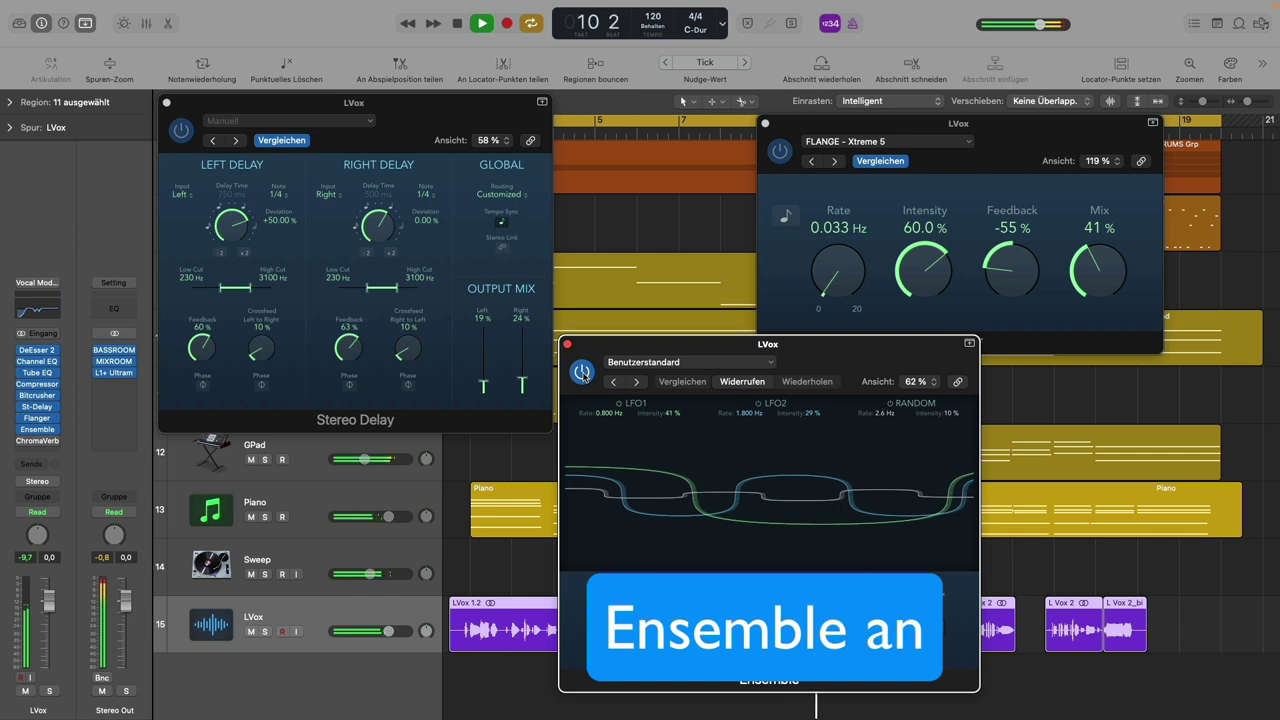
pyautogui.click(582, 374)
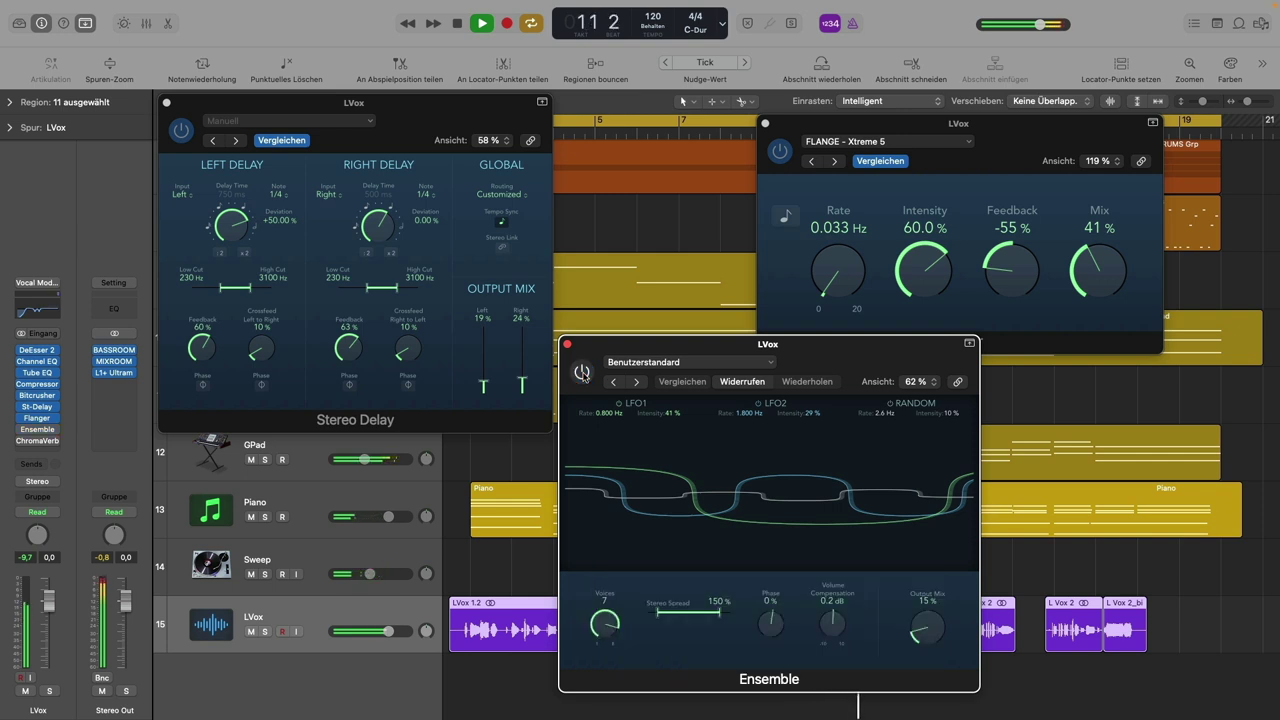
pyautogui.click(582, 374)
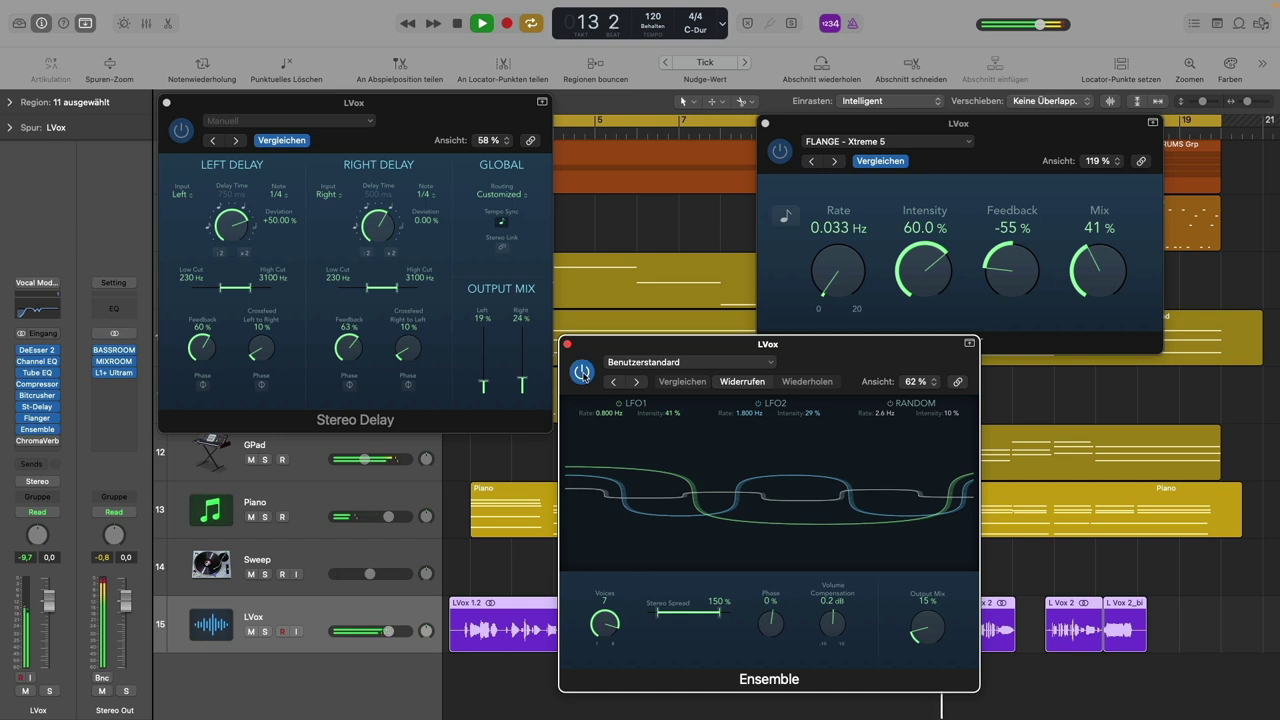
pyautogui.press('space')
# - Rearrange the plug-in windows so the Stereo Delay sits beside the Flanger, with the Ensemble directly below the Flanger
pyautogui.moveTo(801, 124); pyautogui.dragTo(813, 102)
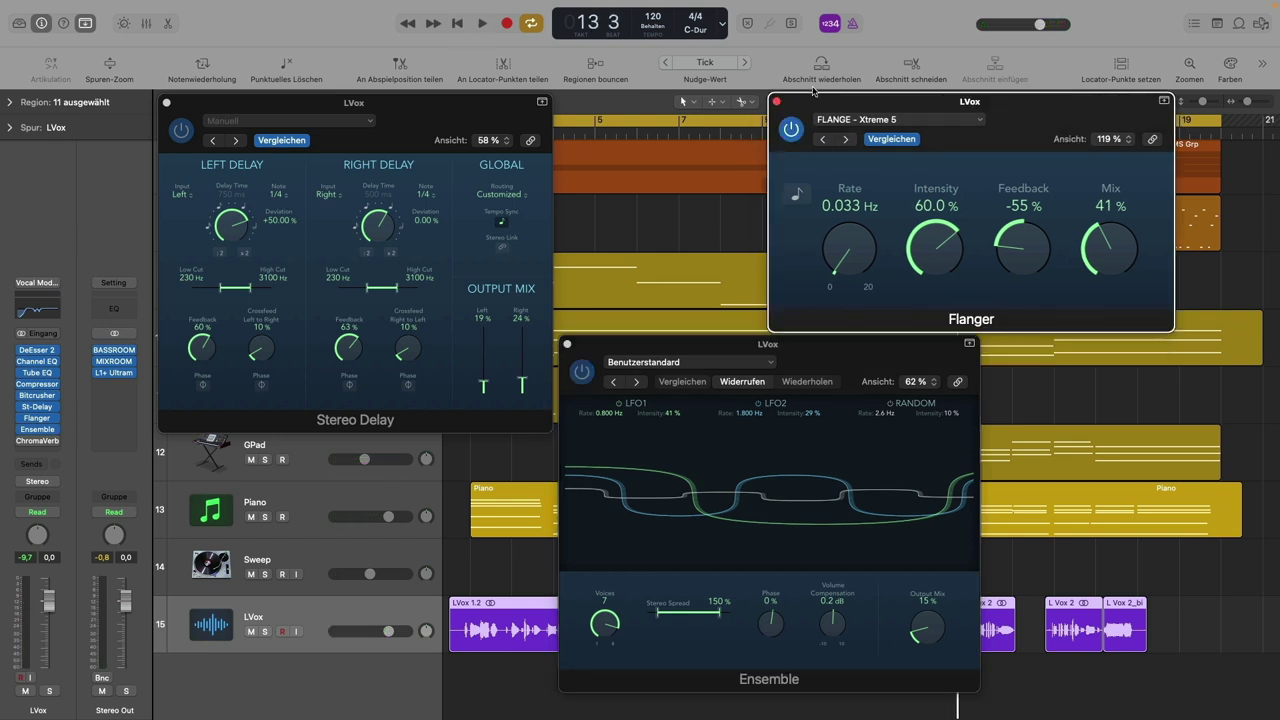
pyautogui.moveTo(484, 114); pyautogui.dragTo(400, 84)
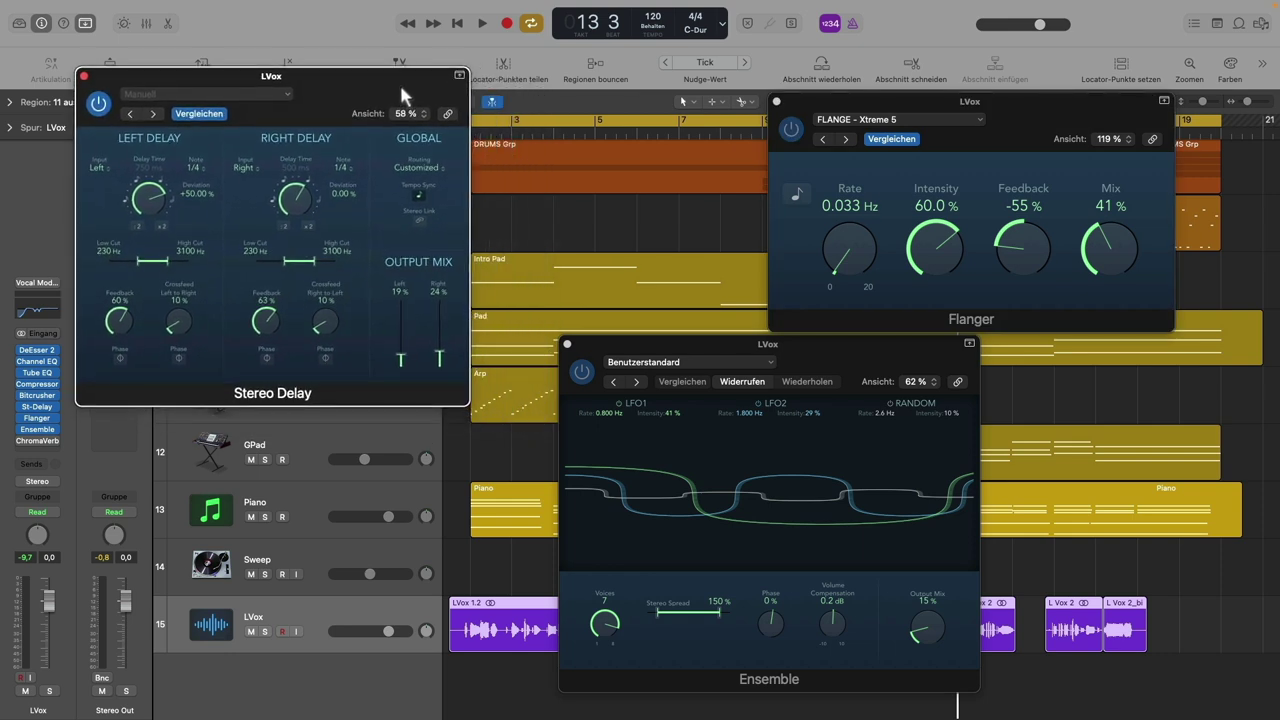
pyautogui.moveTo(1020, 110); pyautogui.dragTo(722, 110)
pyautogui.moveTo(849, 346); pyautogui.dragTo(761, 346)
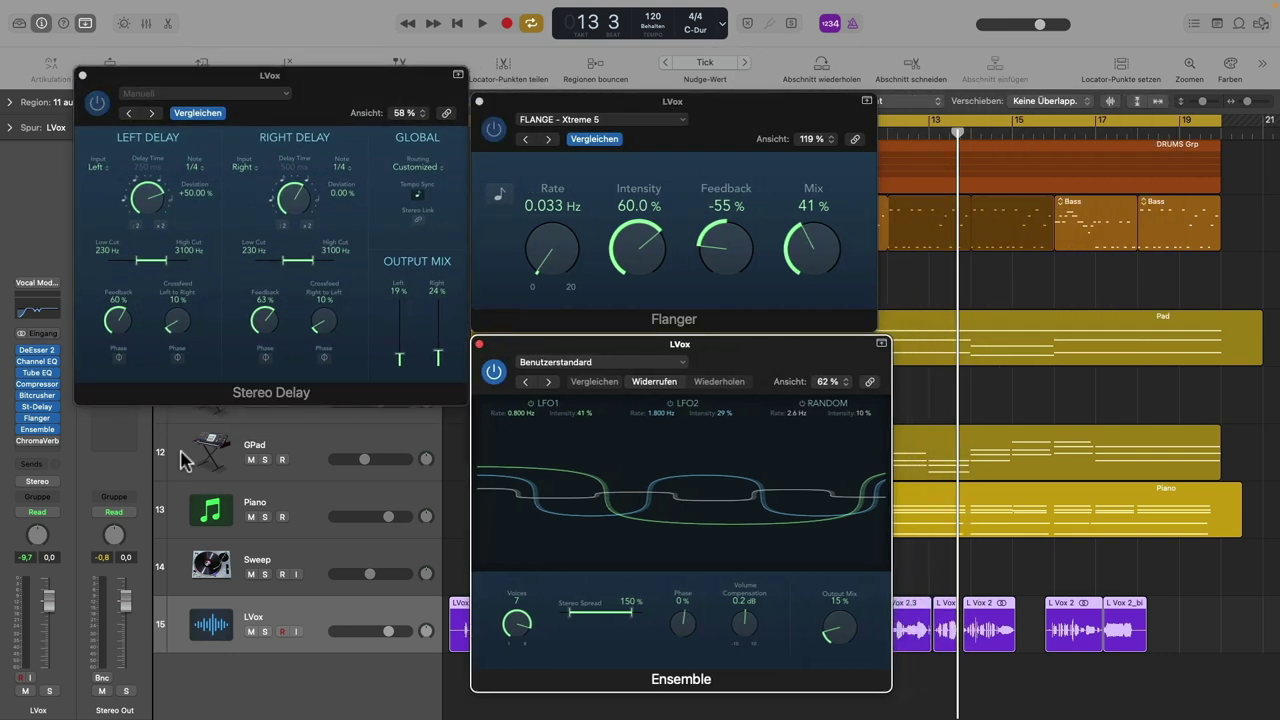
# - Open ChromaVerb on LVox and view its room types, keeping Vocal Hall selected
pyautogui.click(40, 441)
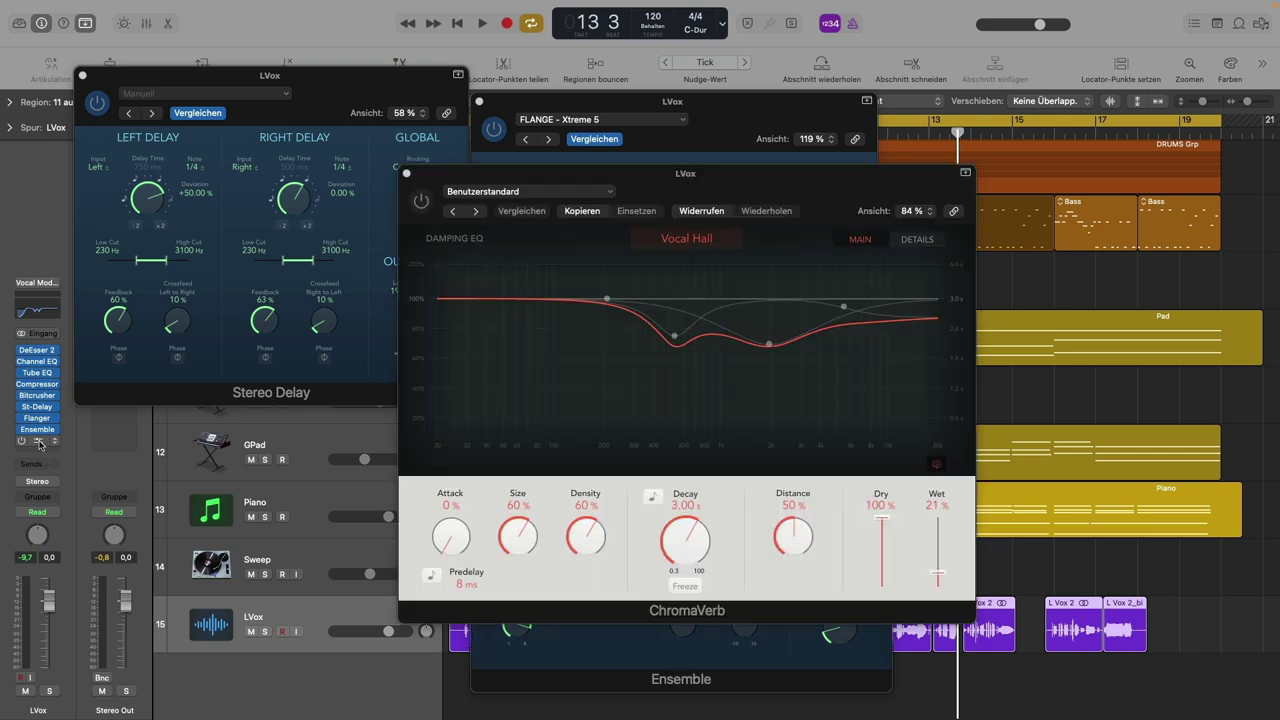
pyautogui.click(789, 248)
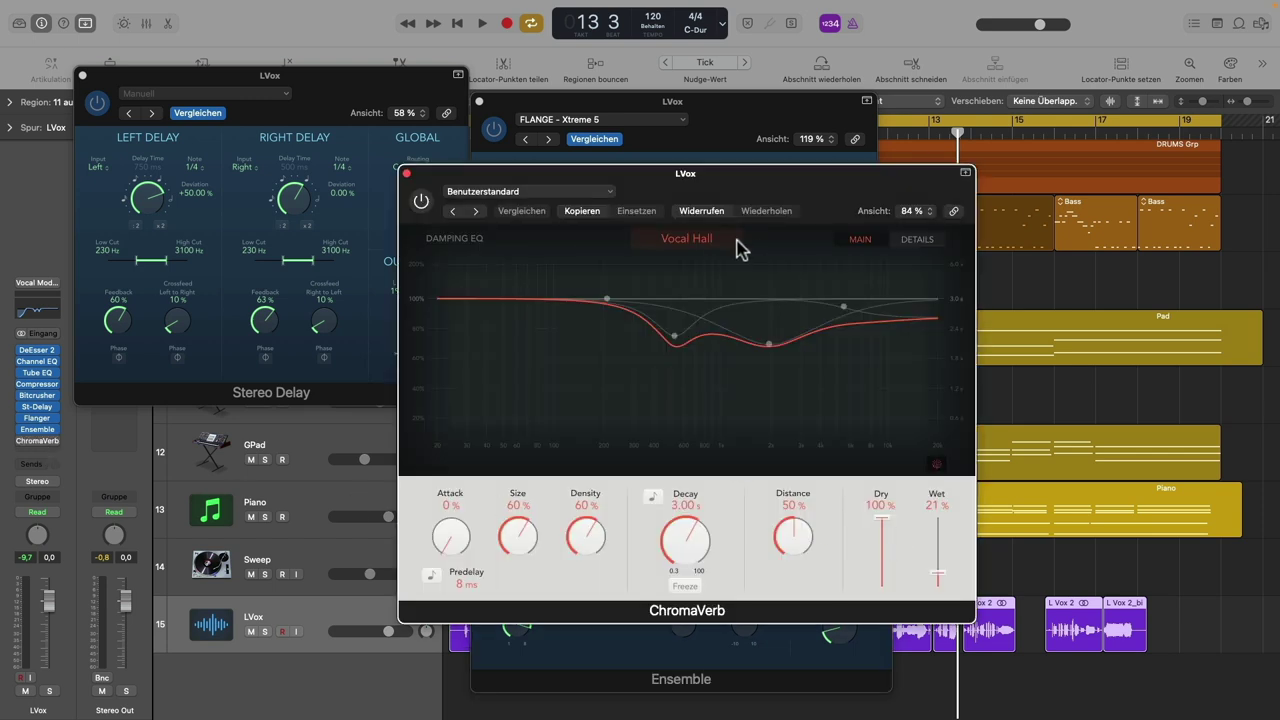
pyautogui.click(706, 246)
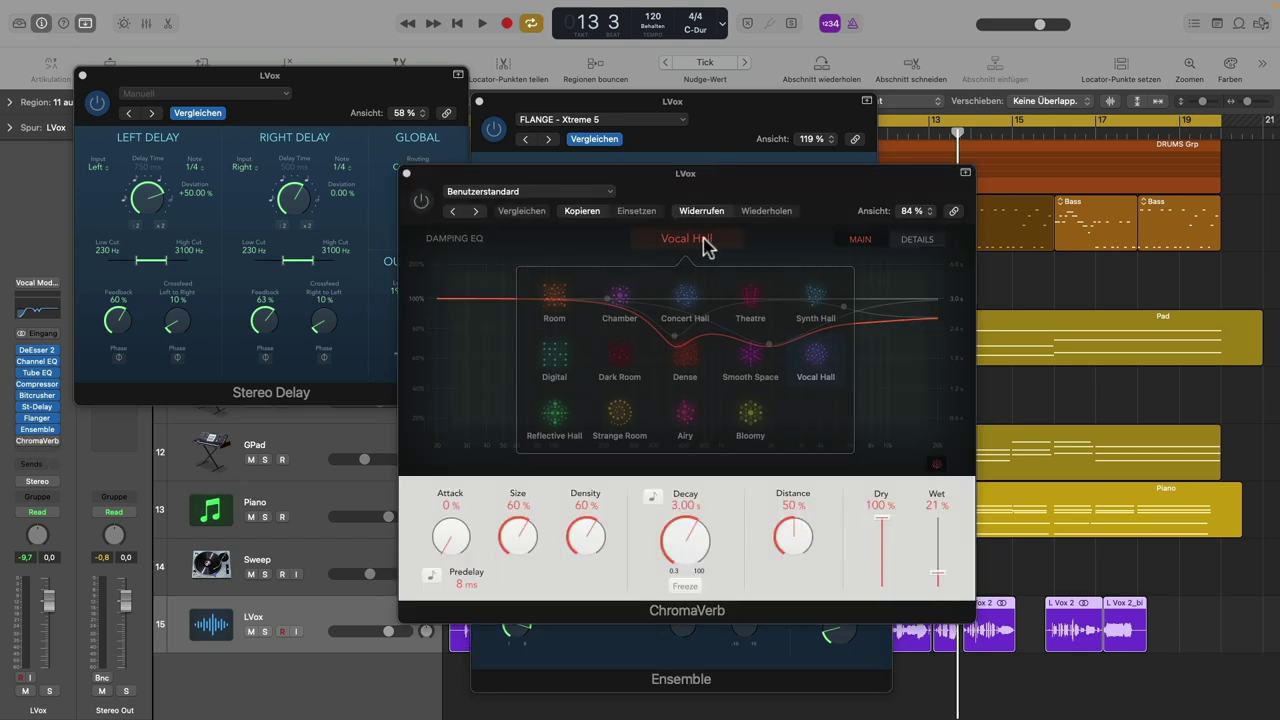
pyautogui.click(738, 514)
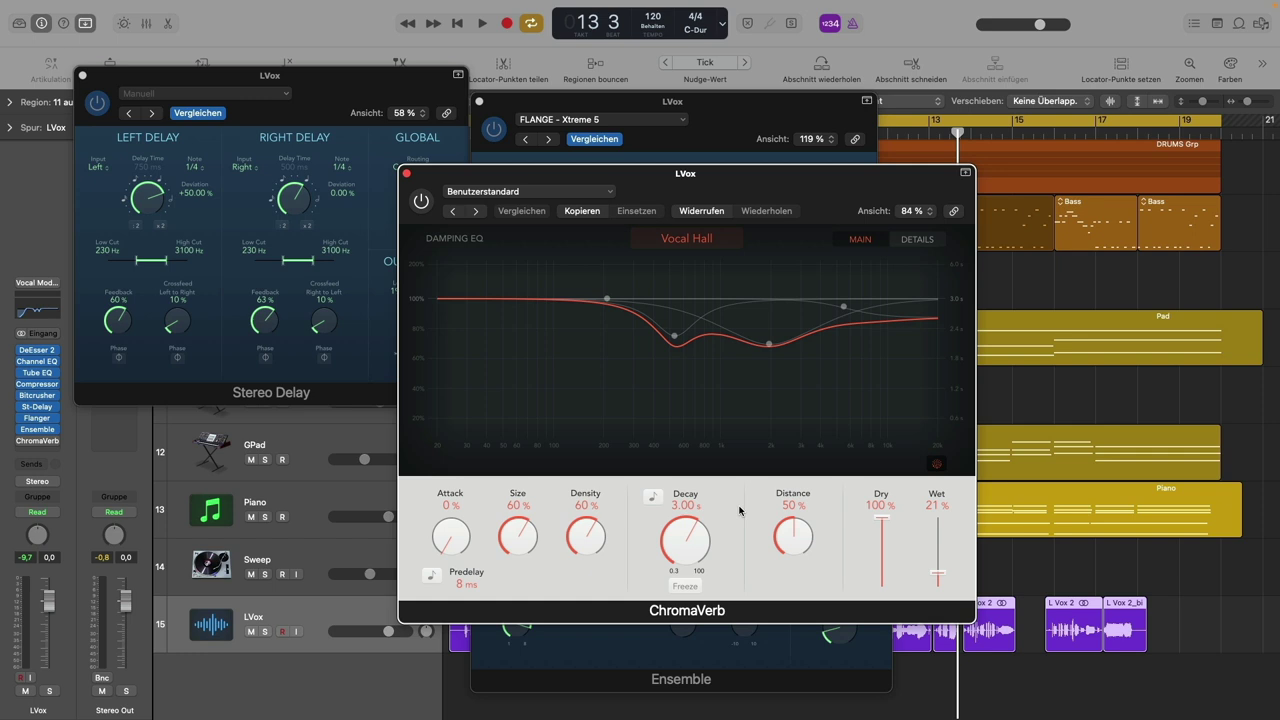
# - Play the full mix, switch on ChromaVerb and raise its wet level to 33%
pyautogui.press('space')
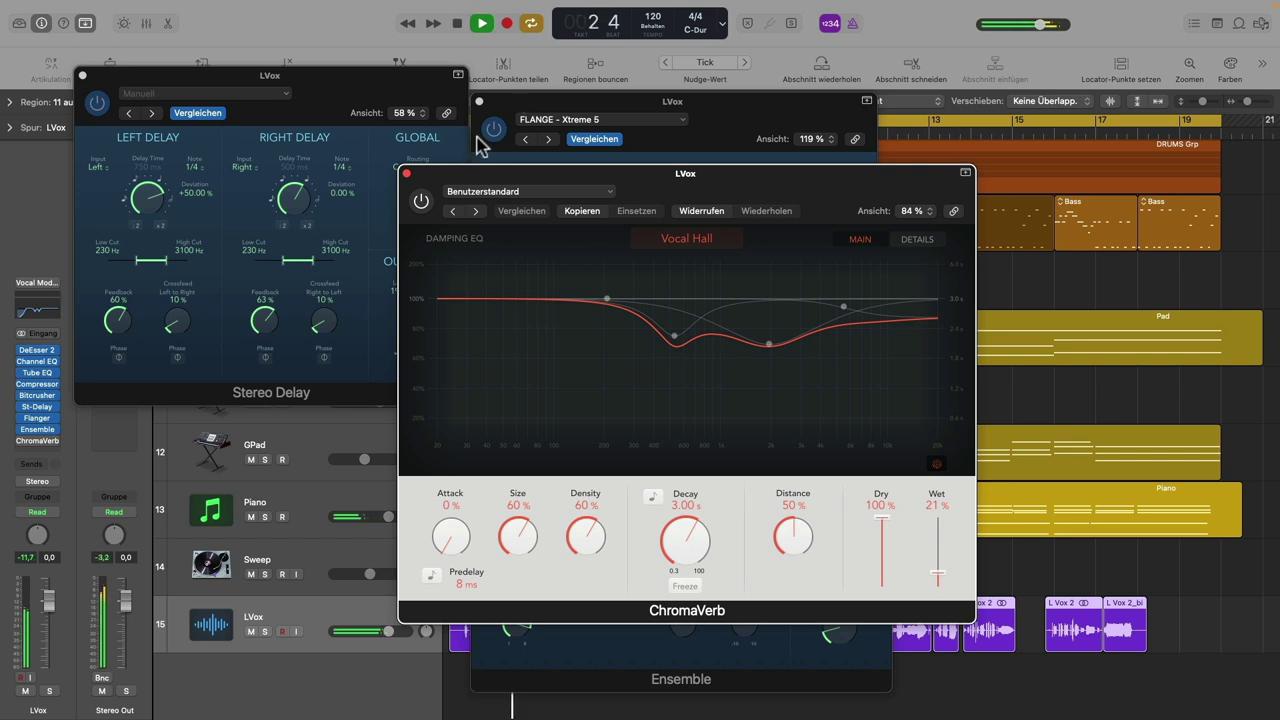
pyautogui.click(422, 201)
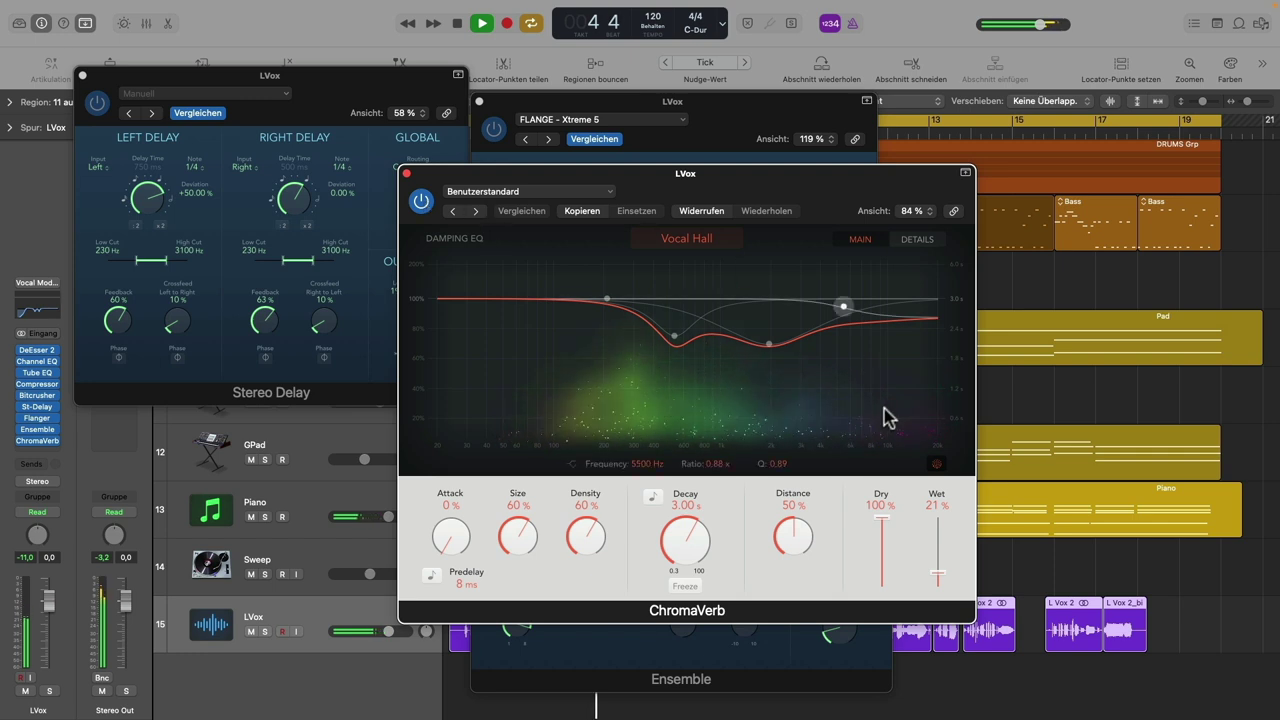
pyautogui.moveTo(939, 570)
pyautogui.mouseDown()
pyautogui.moveTo(937, 545)
pyautogui.moveTo(936, 561)
pyautogui.mouseUp()
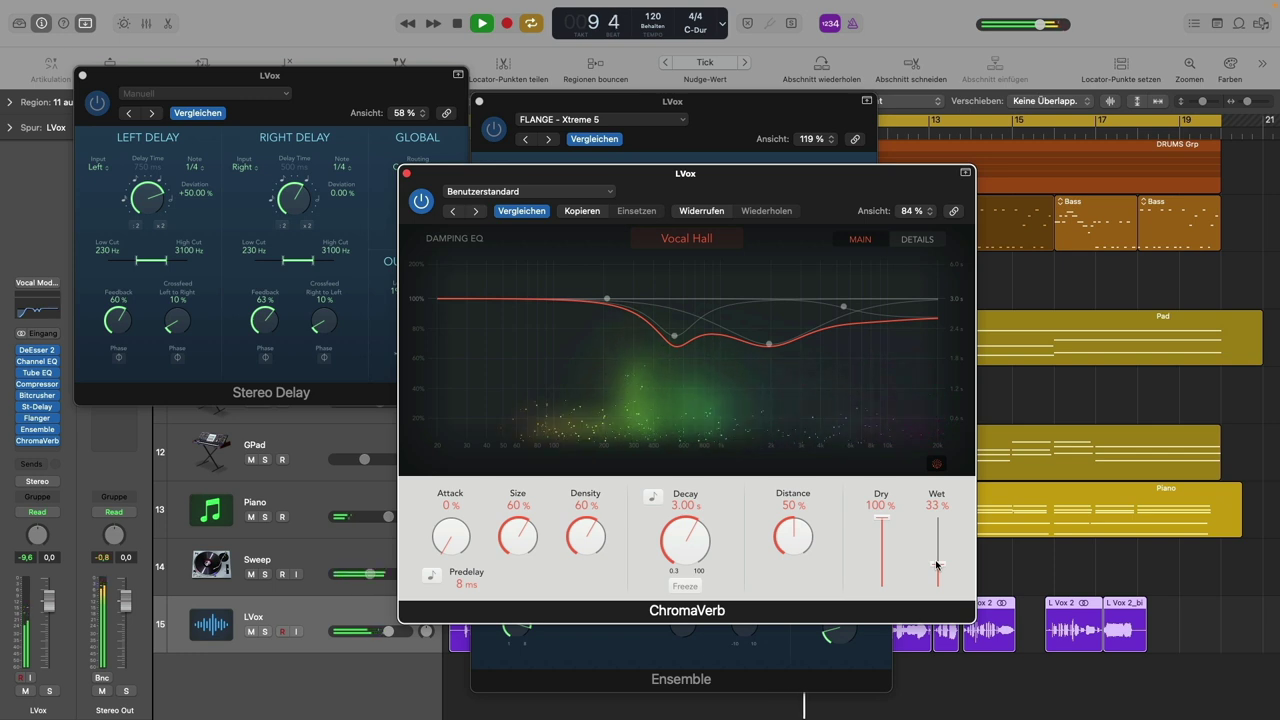
# - Compare the mix with ChromaVerb off and on, leave it on and stop playback
pyautogui.click(421, 203)
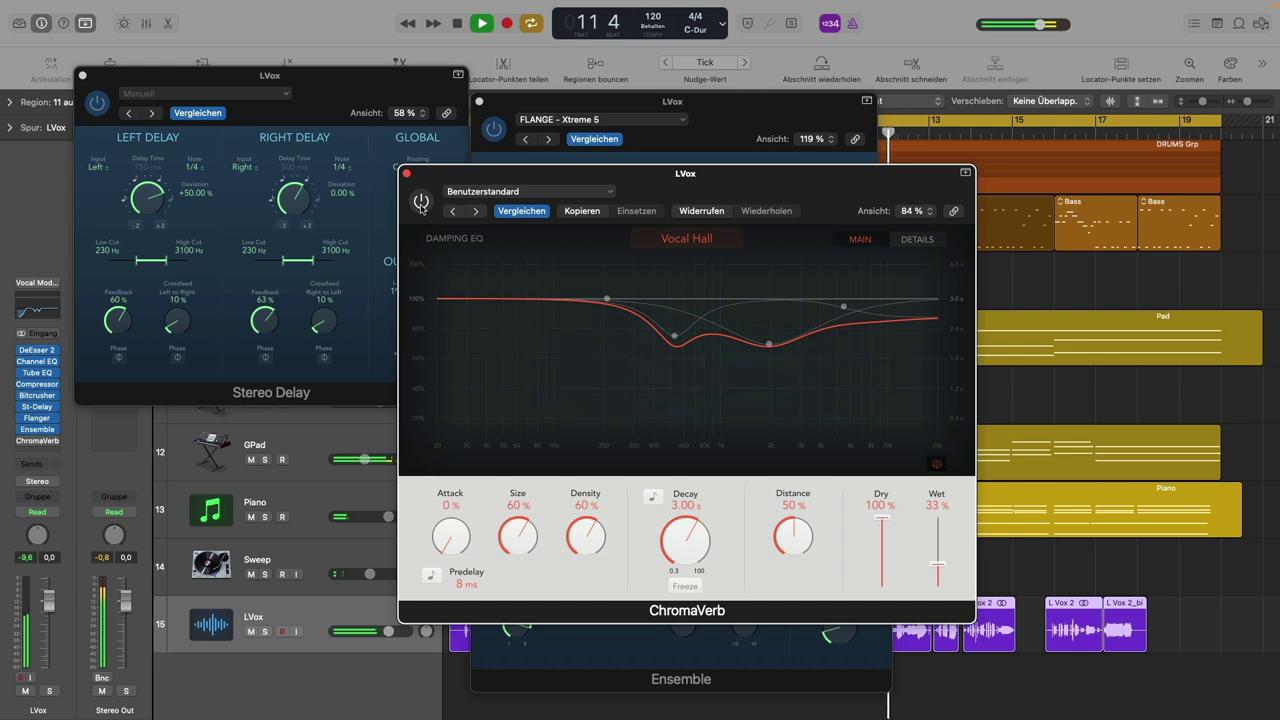
pyautogui.click(421, 203)
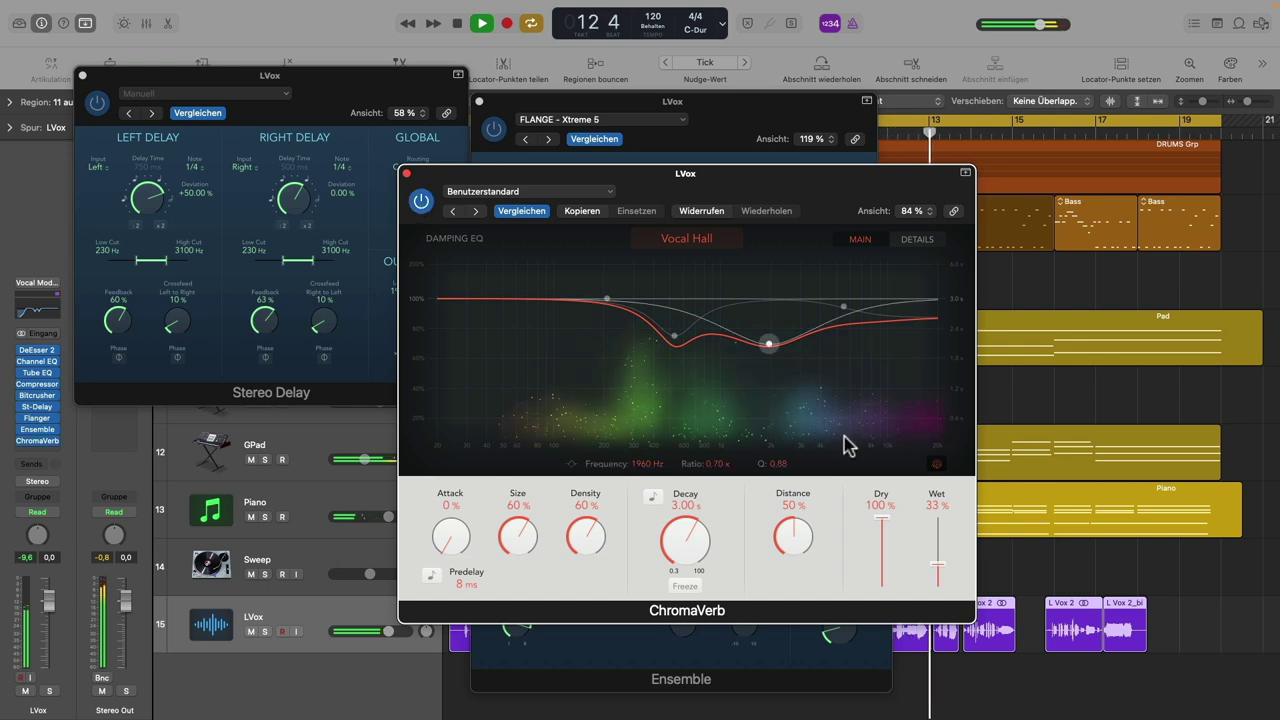
pyautogui.press('space')
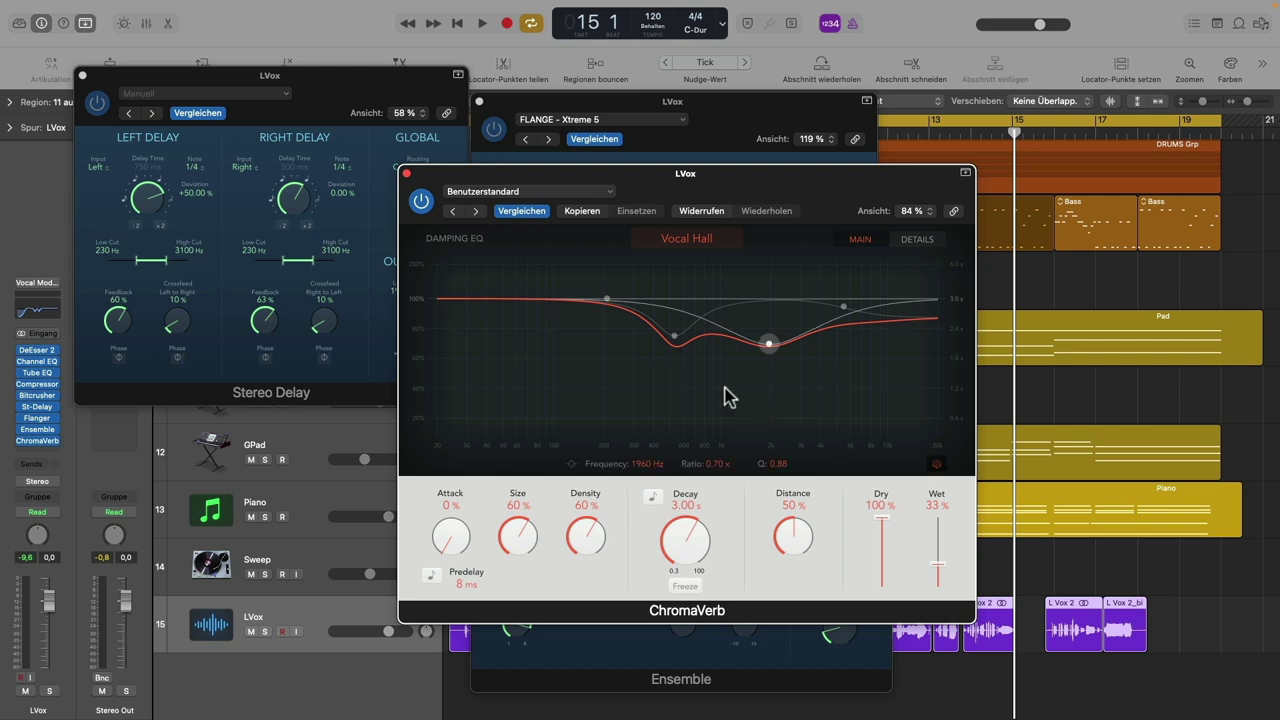
# - Close all open plug-in windows and play the full mix from near the start of the song
pyautogui.click(406, 173)
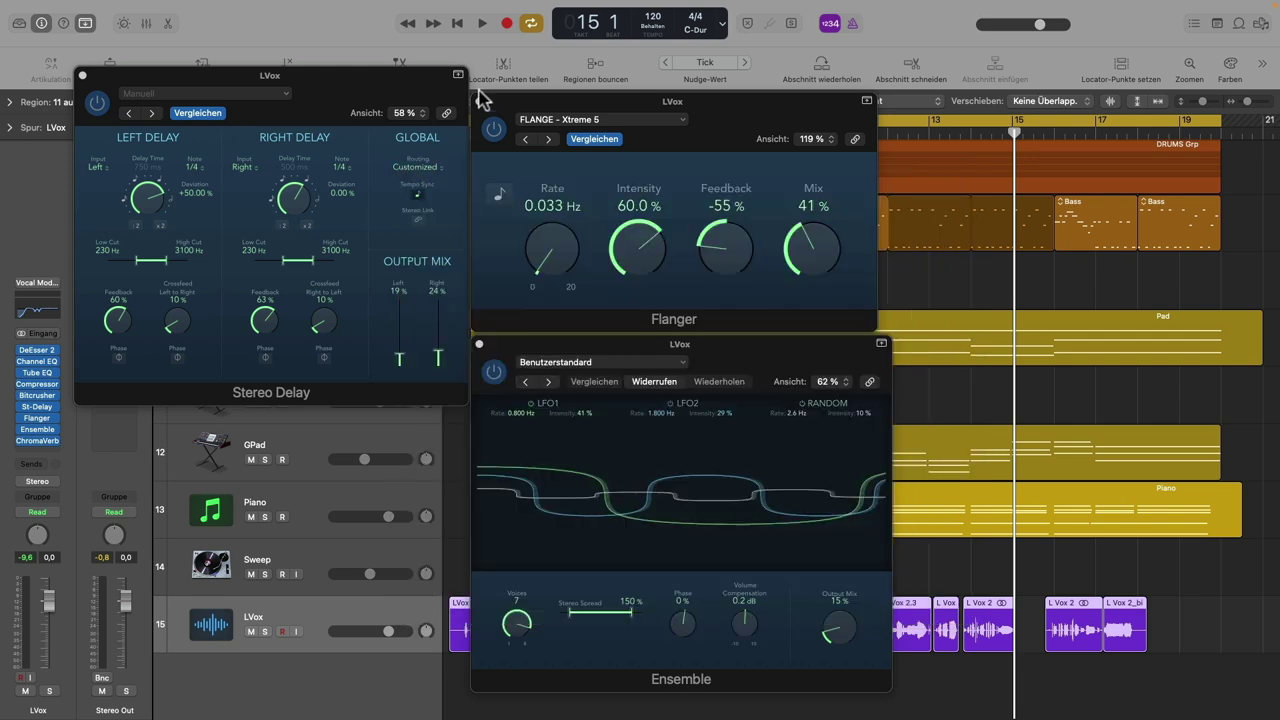
pyautogui.keyDown('alt'); pyautogui.click(478, 101); pyautogui.keyUp('alt')
pyautogui.press('space')
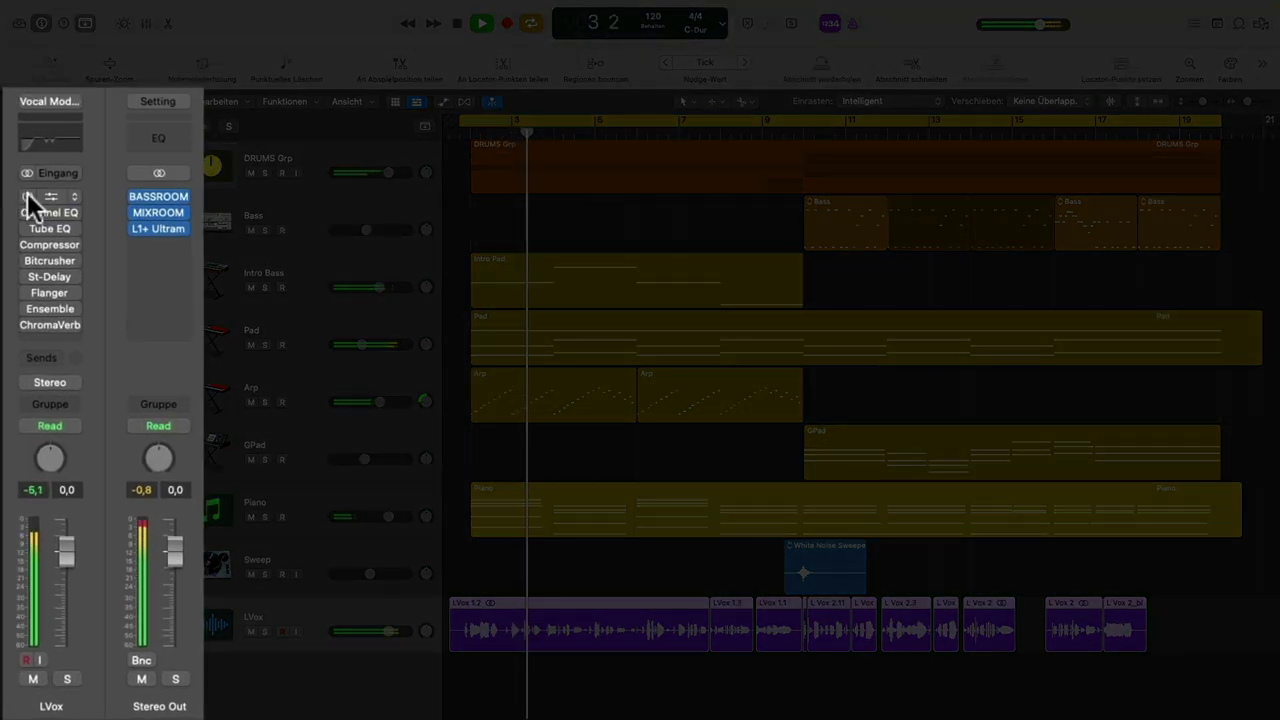
# - Compare the mix with the entire LVox plug-in chain, DeEsser 2 through ChromaVerb, bypassed and active, leaving every plug-in on
pyautogui.moveTo(28, 198); pyautogui.dragTo(28, 332)
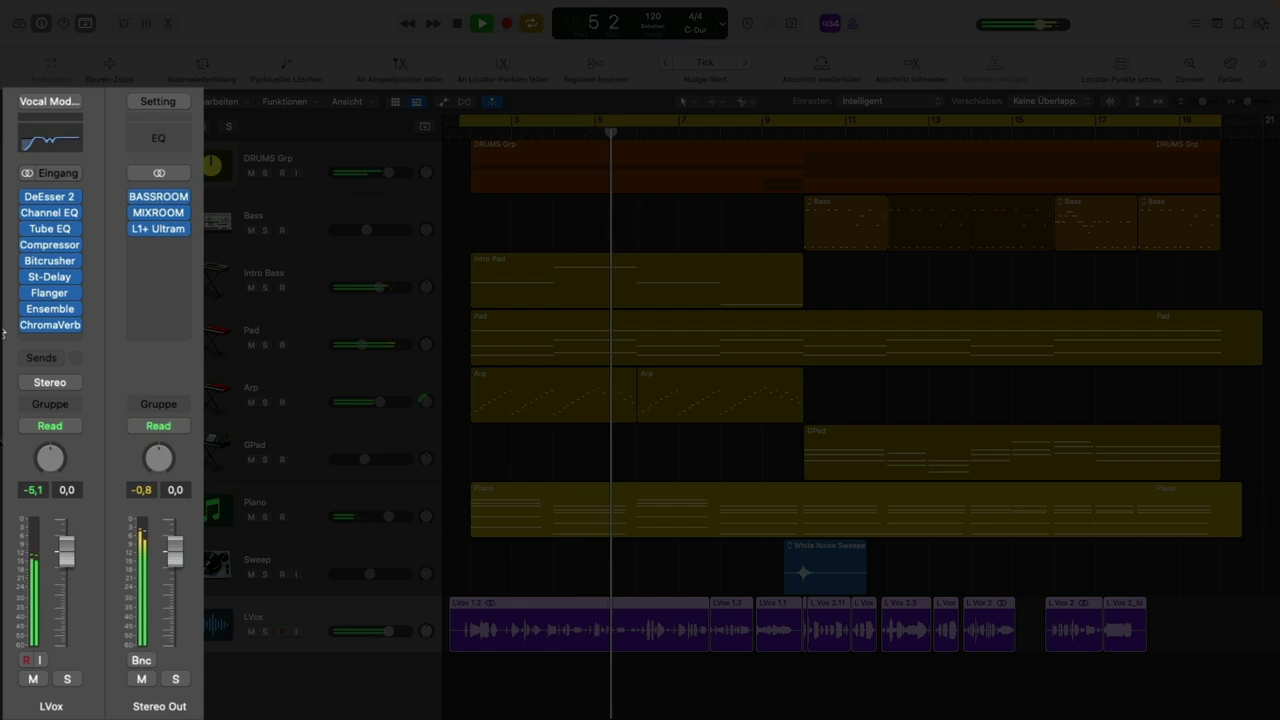
pyautogui.moveTo(30, 205)
pyautogui.moveTo(27, 198); pyautogui.dragTo(25, 352)
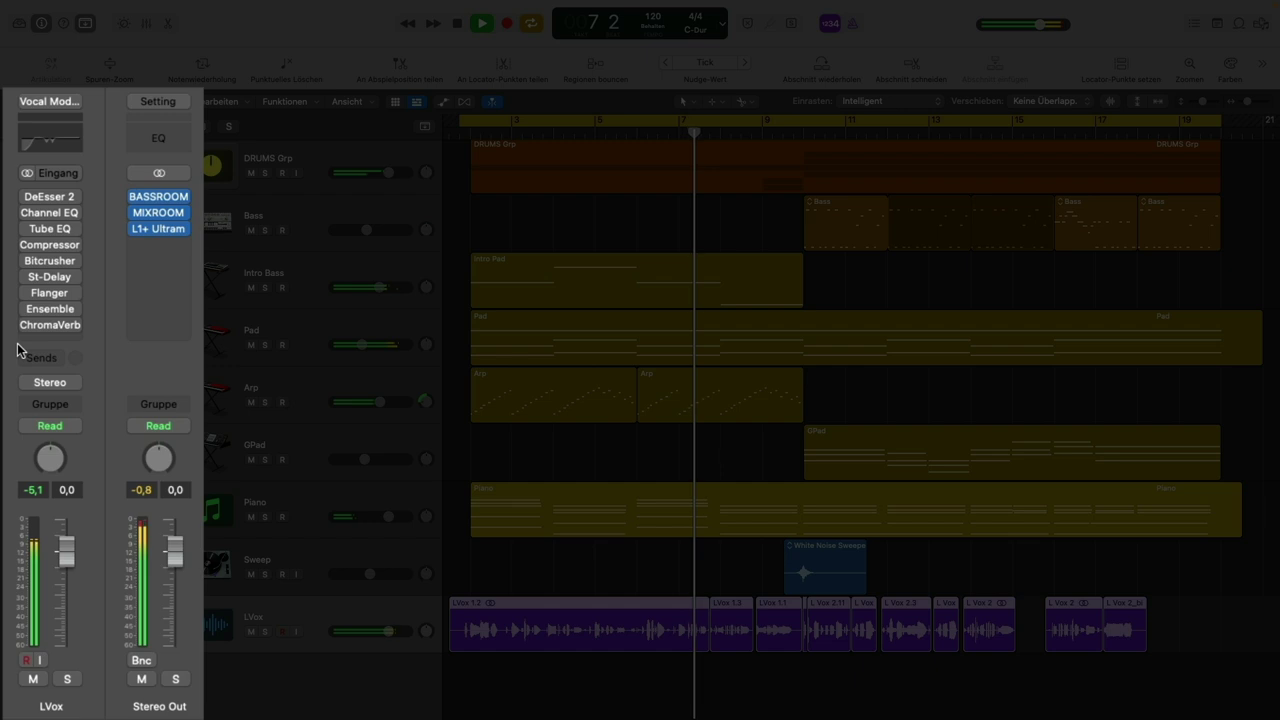
pyautogui.moveTo(30, 318)
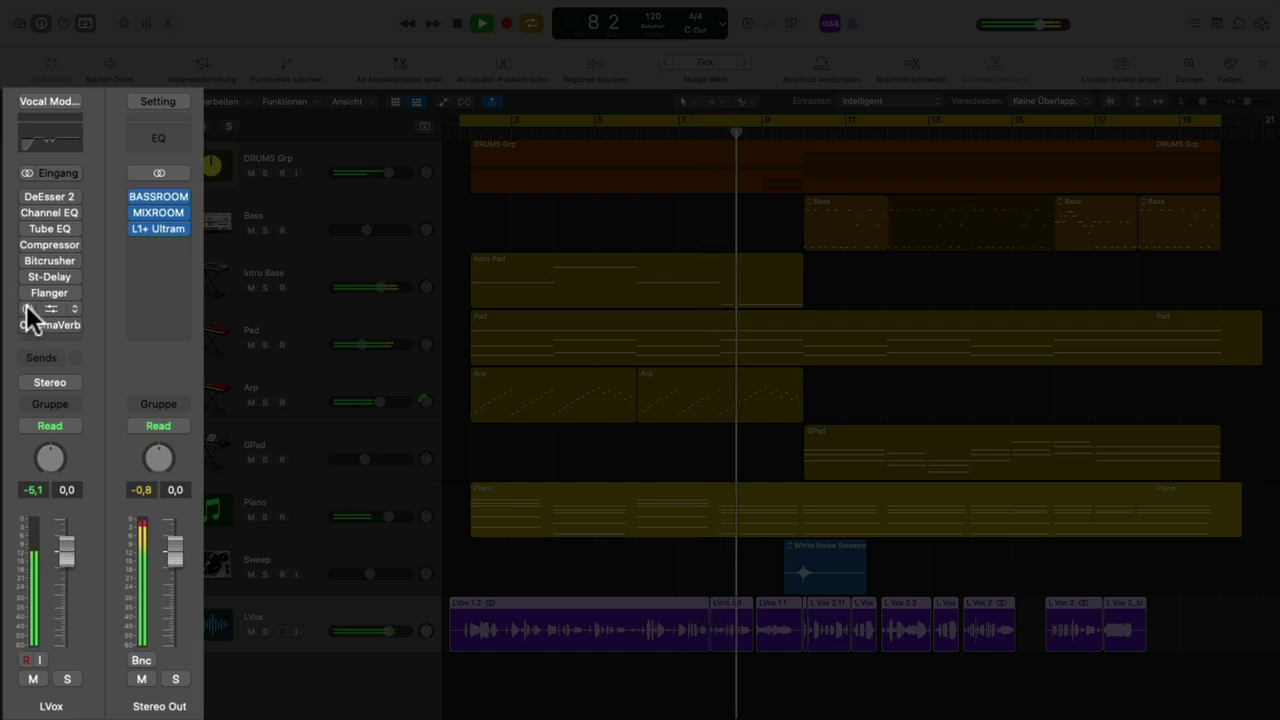
pyautogui.moveTo(26, 205)
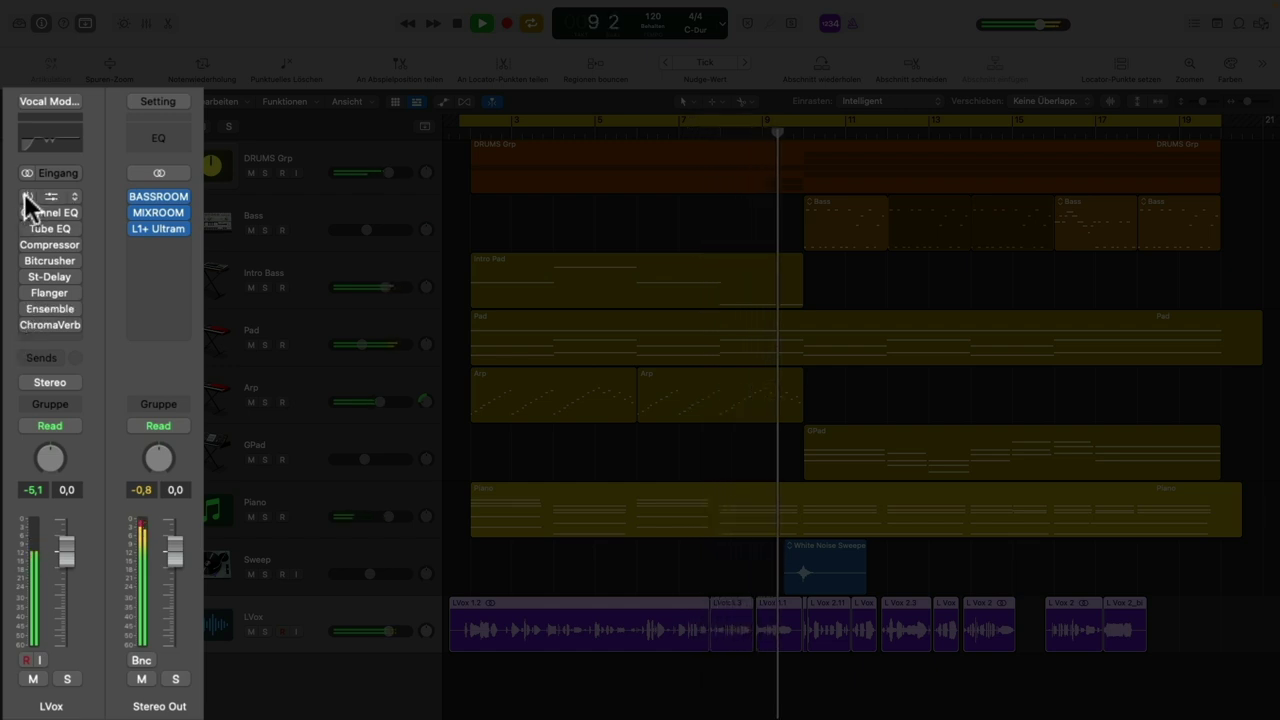
pyautogui.moveTo(26, 198); pyautogui.dragTo(23, 337)
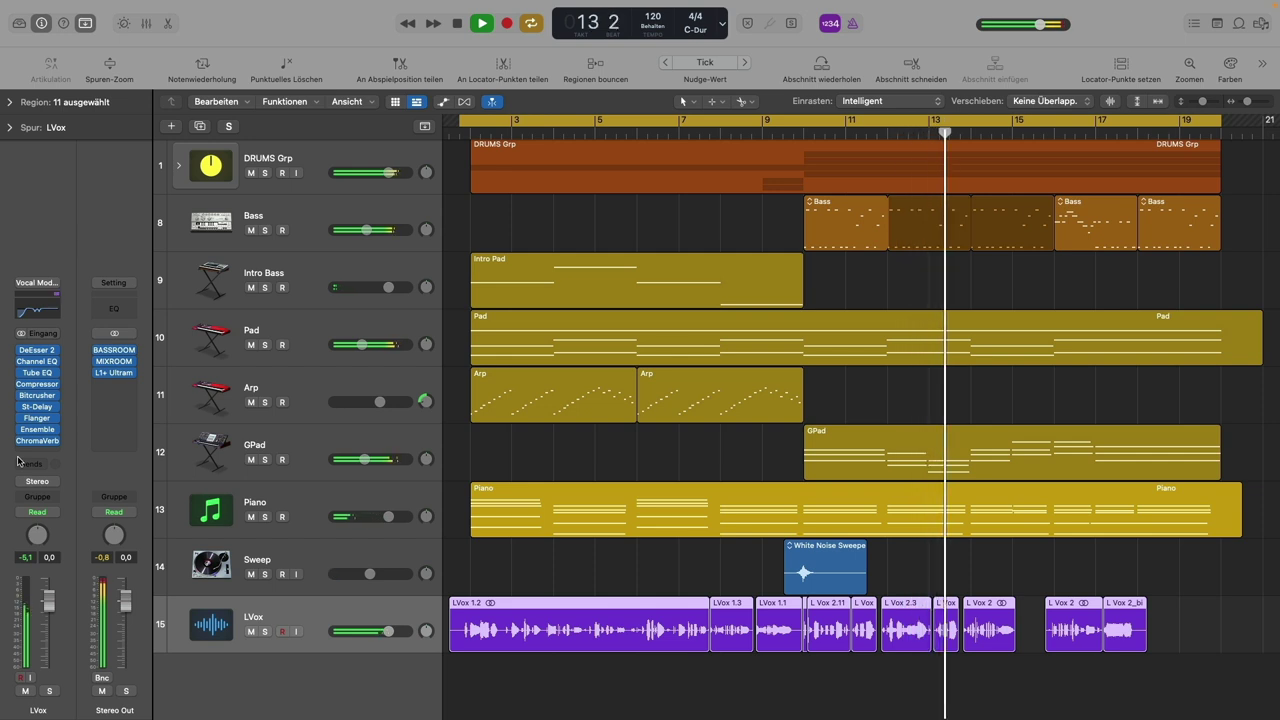
# - Reopen the Stereo Delay on LVox while the full mix plays
pyautogui.click(40, 410)
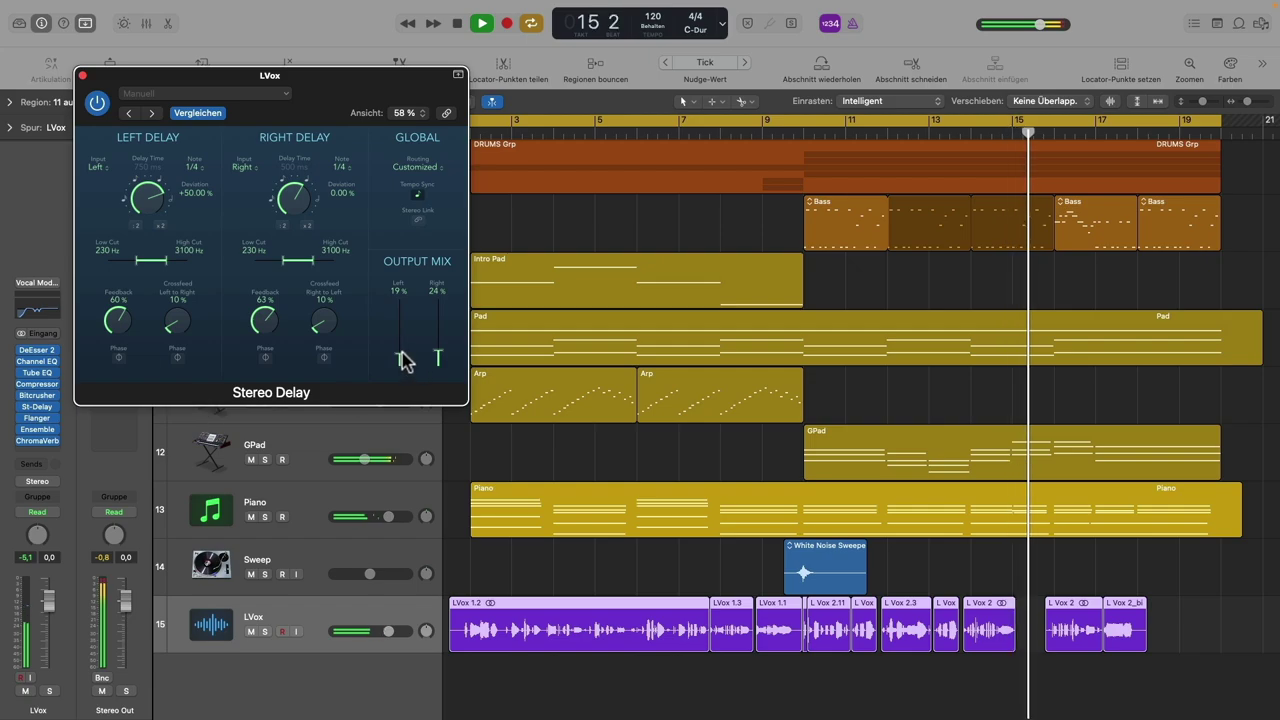